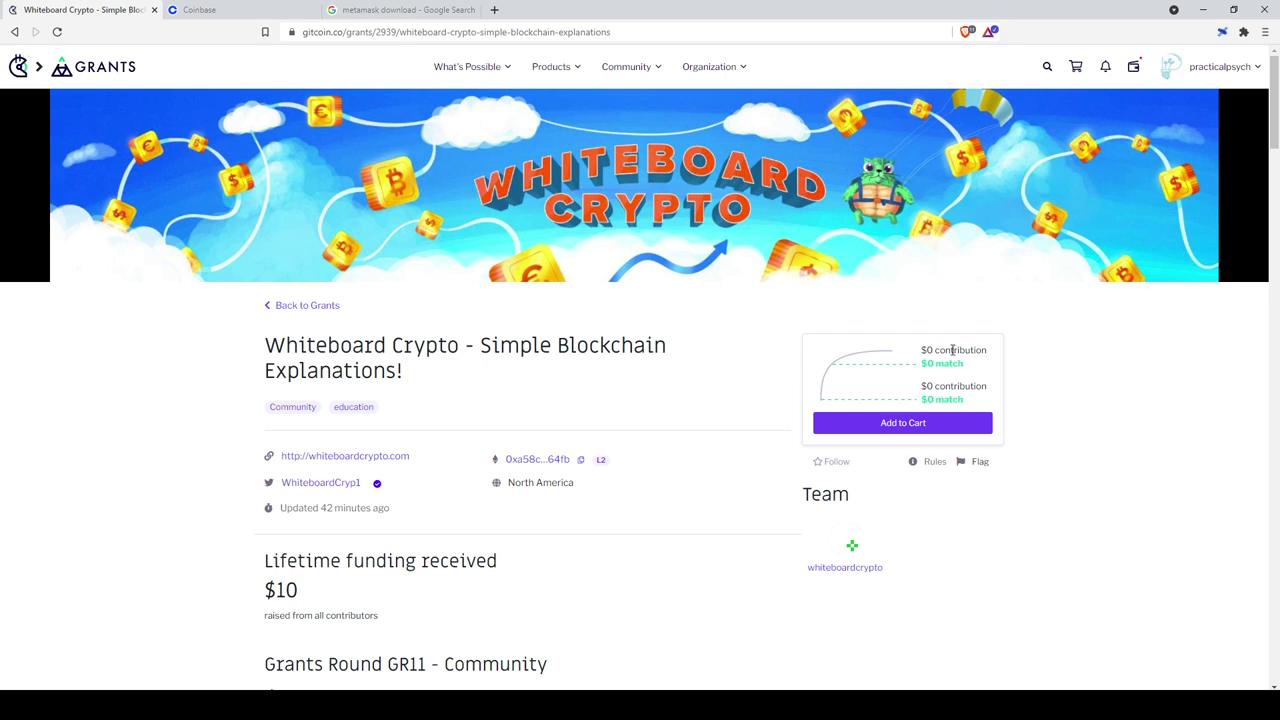
# - Open the official metamask.io download page from the Google MetaMask Download result
pyautogui.click(400, 10)
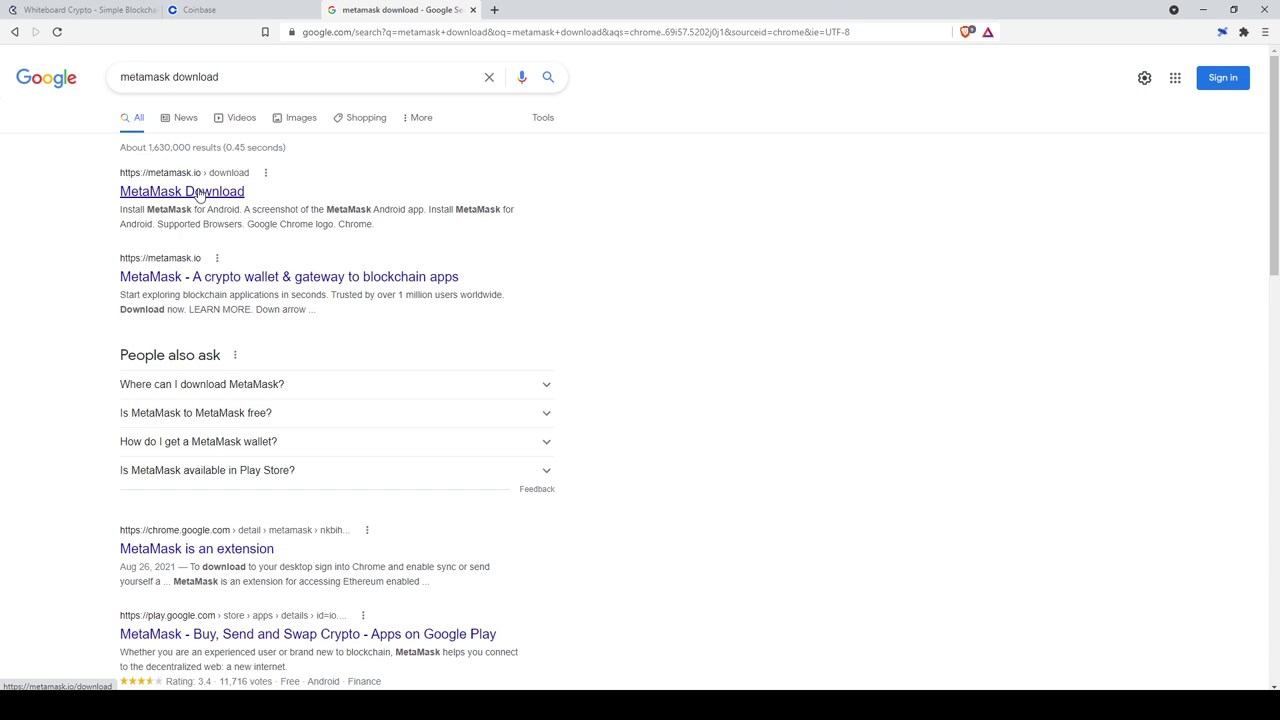
pyautogui.click(182, 192)
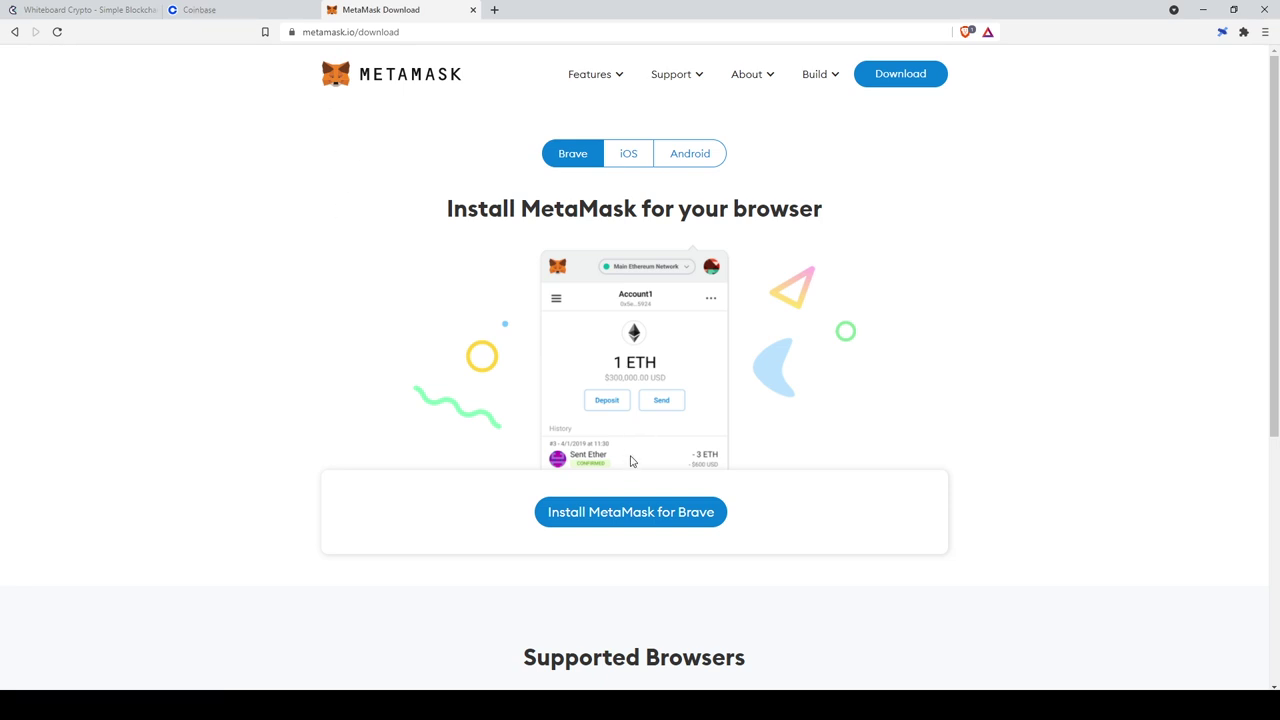
# - Install MetaMask for Brave and confirm adding the extension from the Chrome Web Store
pyautogui.click(561, 517)
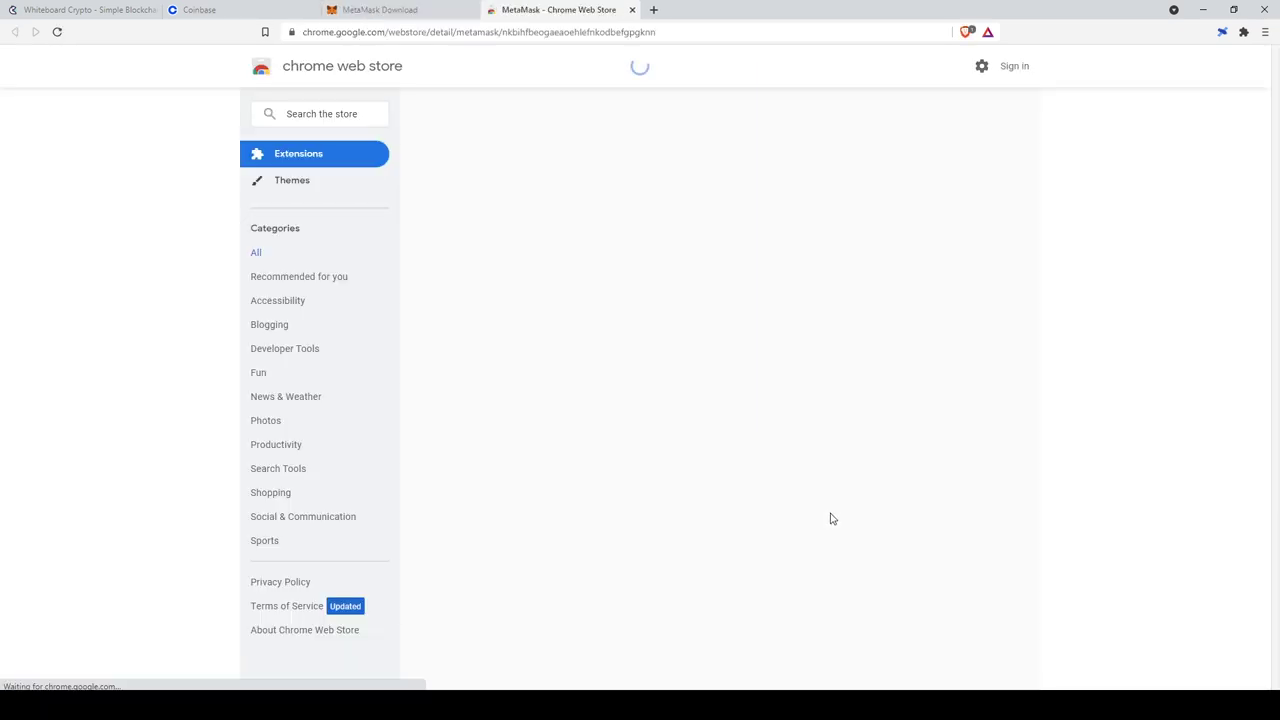
pyautogui.click(922, 160)
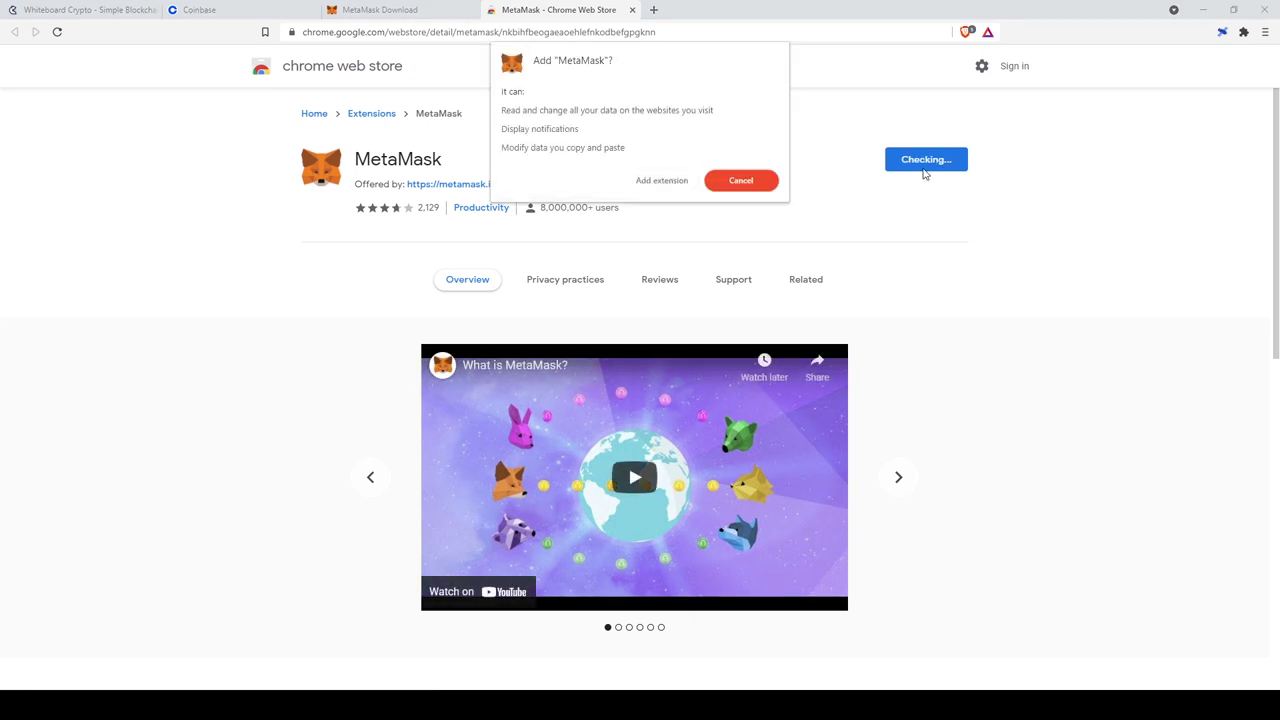
pyautogui.click(641, 185)
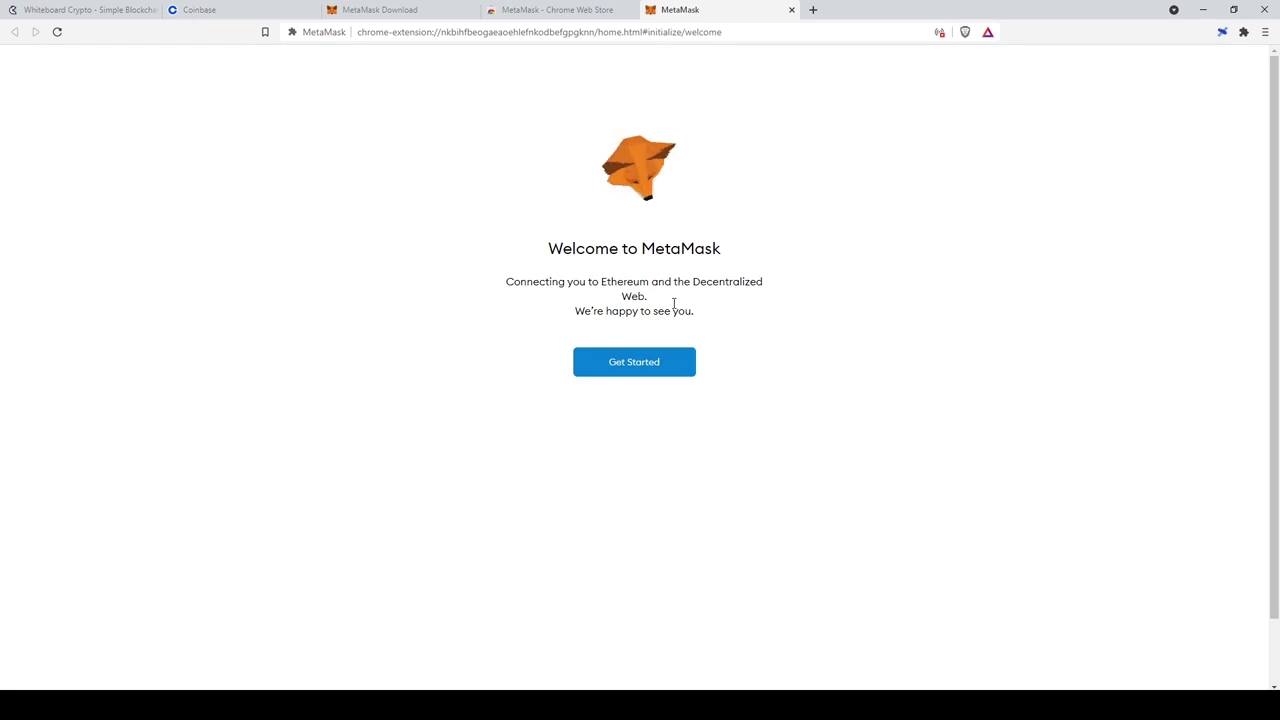
# - Start MetaMask setup, choose to create a new wallet, and agree to share usage data
pyautogui.click(640, 364)
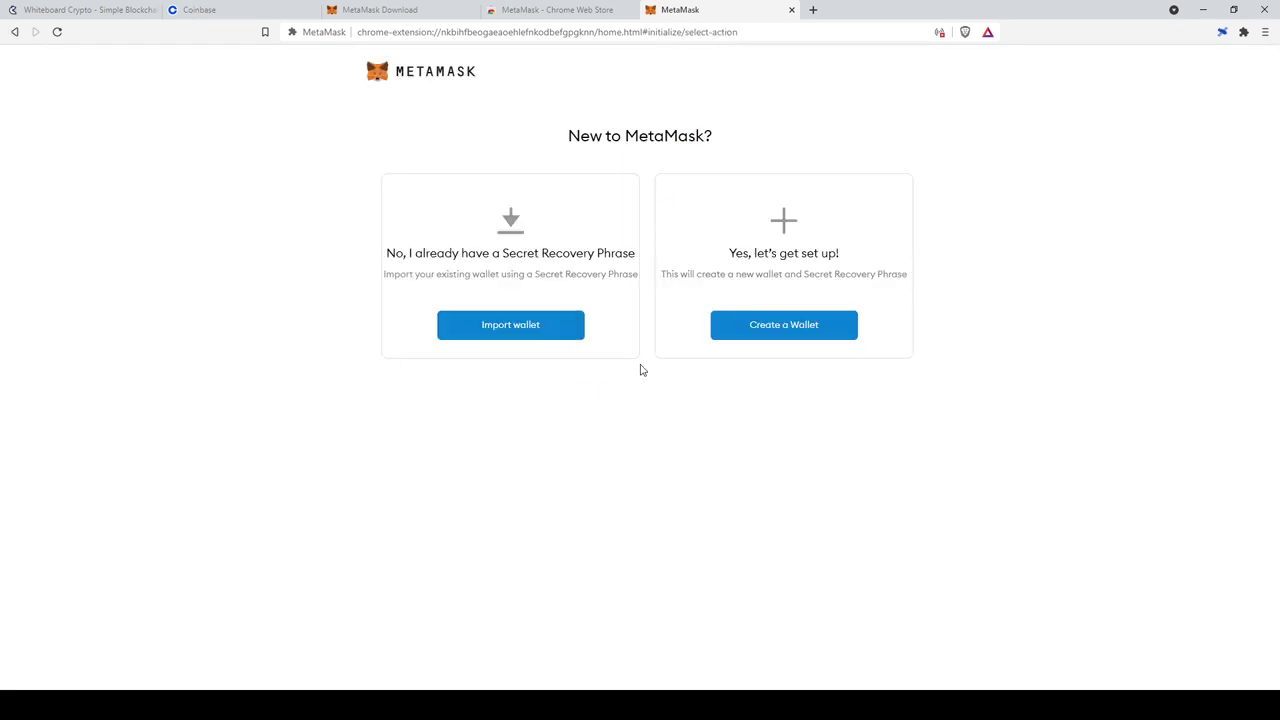
pyautogui.moveTo(729, 261); pyautogui.dragTo(838, 255)
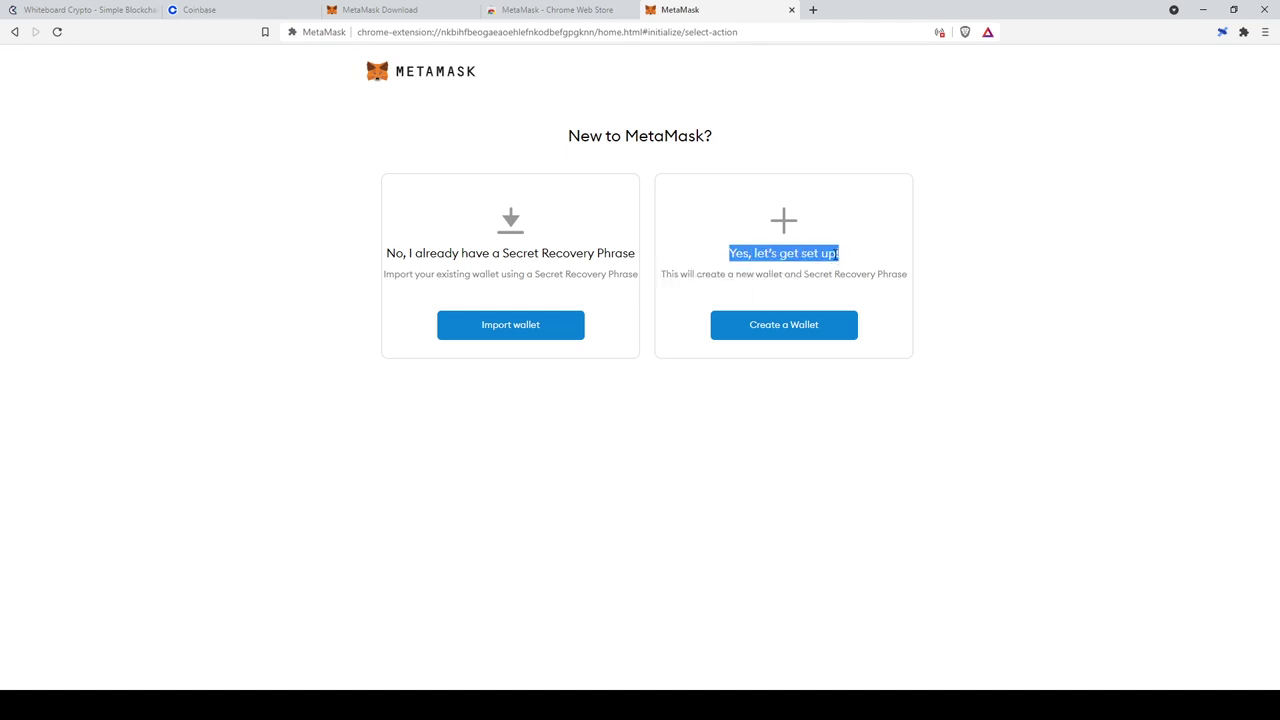
pyautogui.click(834, 328)
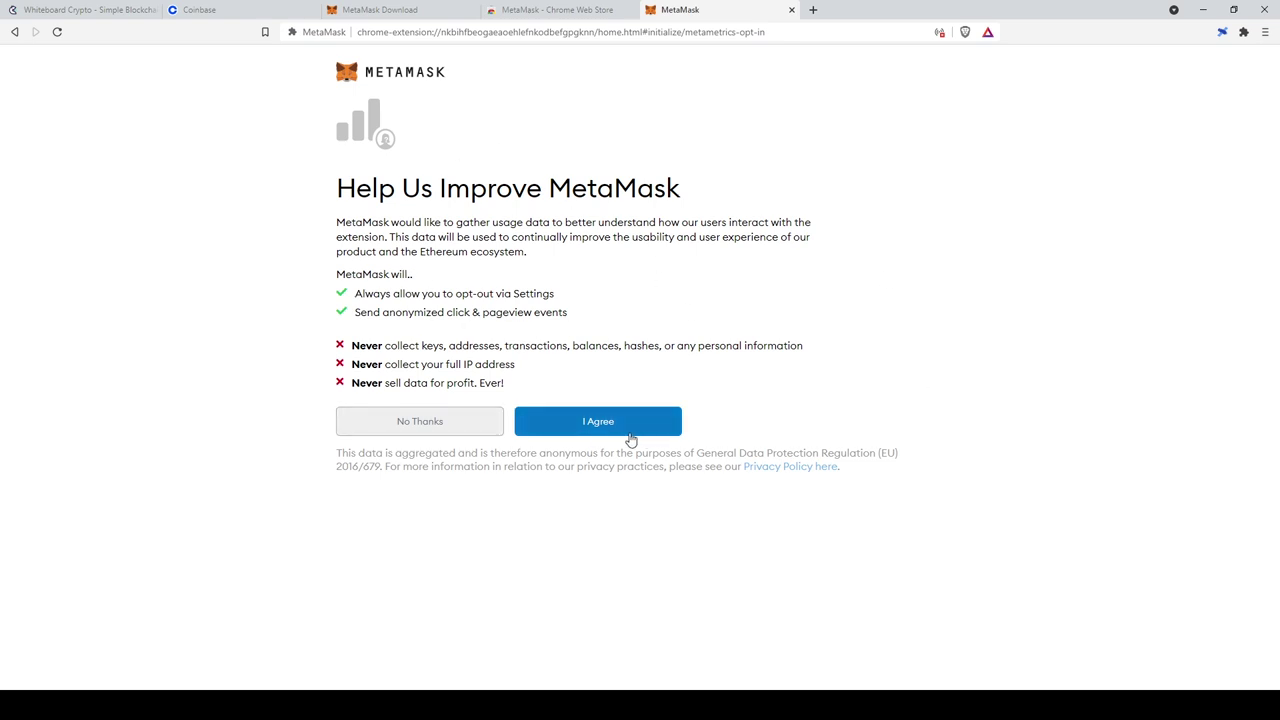
pyautogui.click(622, 440)
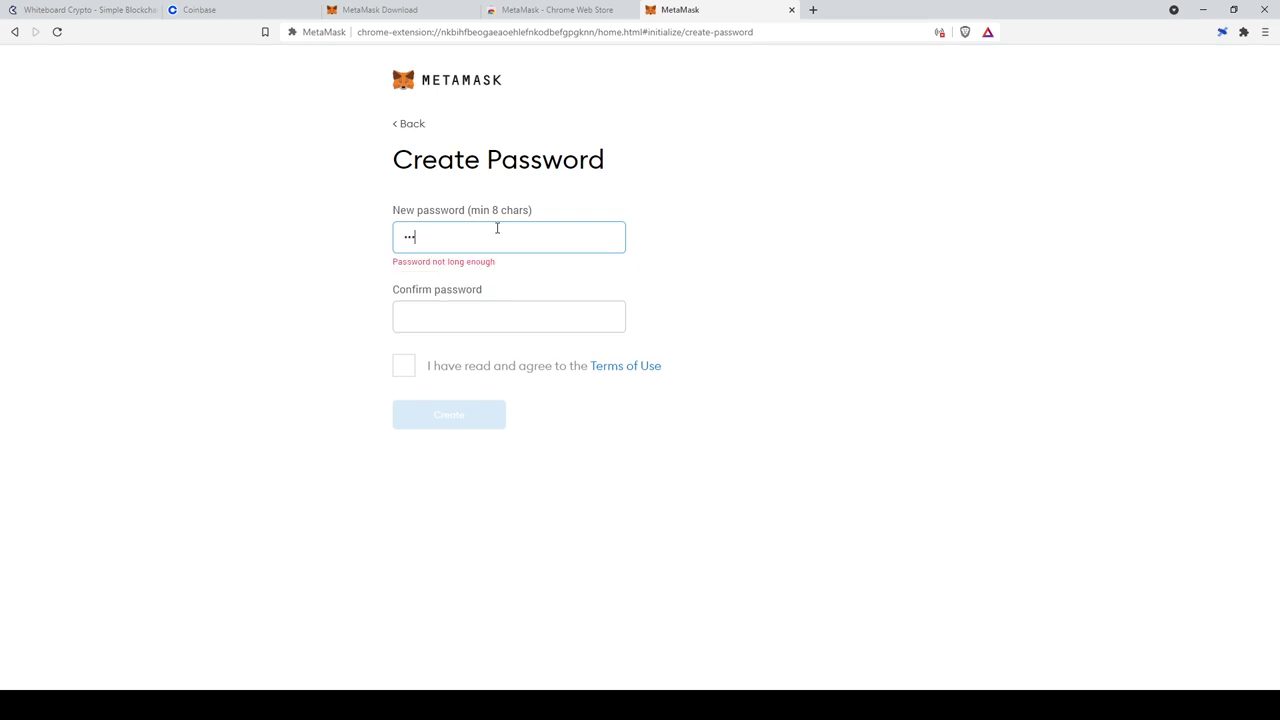
# - Enter and confirm a wallet password and accept the Terms of Use
pyautogui.write('*****')
pyautogui.press('Tab')
pyautogui.write('********')
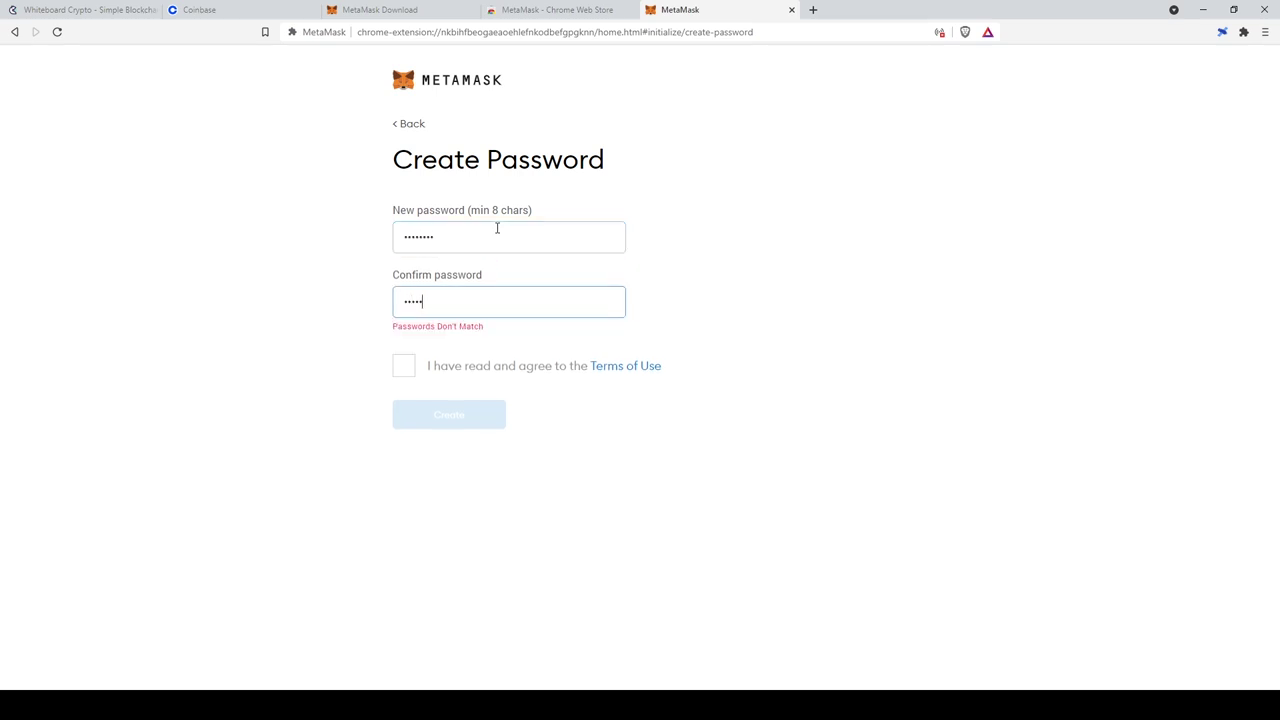
pyautogui.click(406, 351)
# - Create the wallet, skip the security video, and reveal the secret backup phrase
pyautogui.click(443, 396)
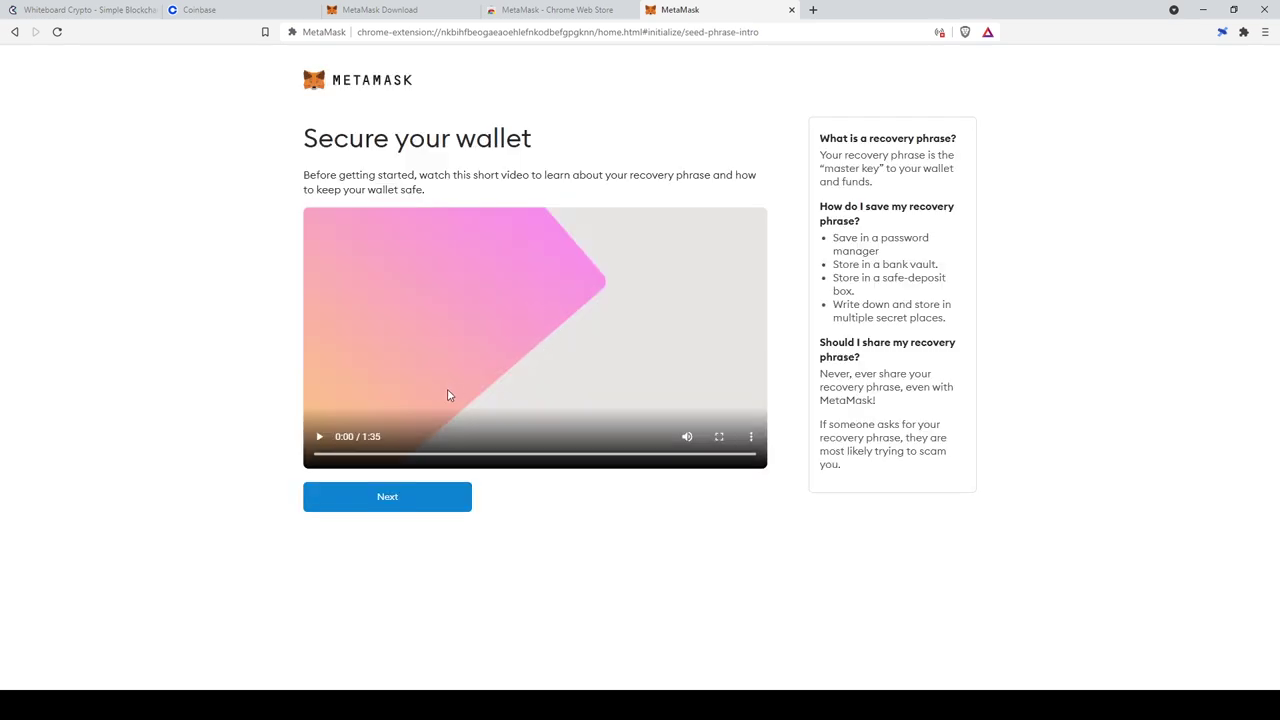
pyautogui.click(388, 497)
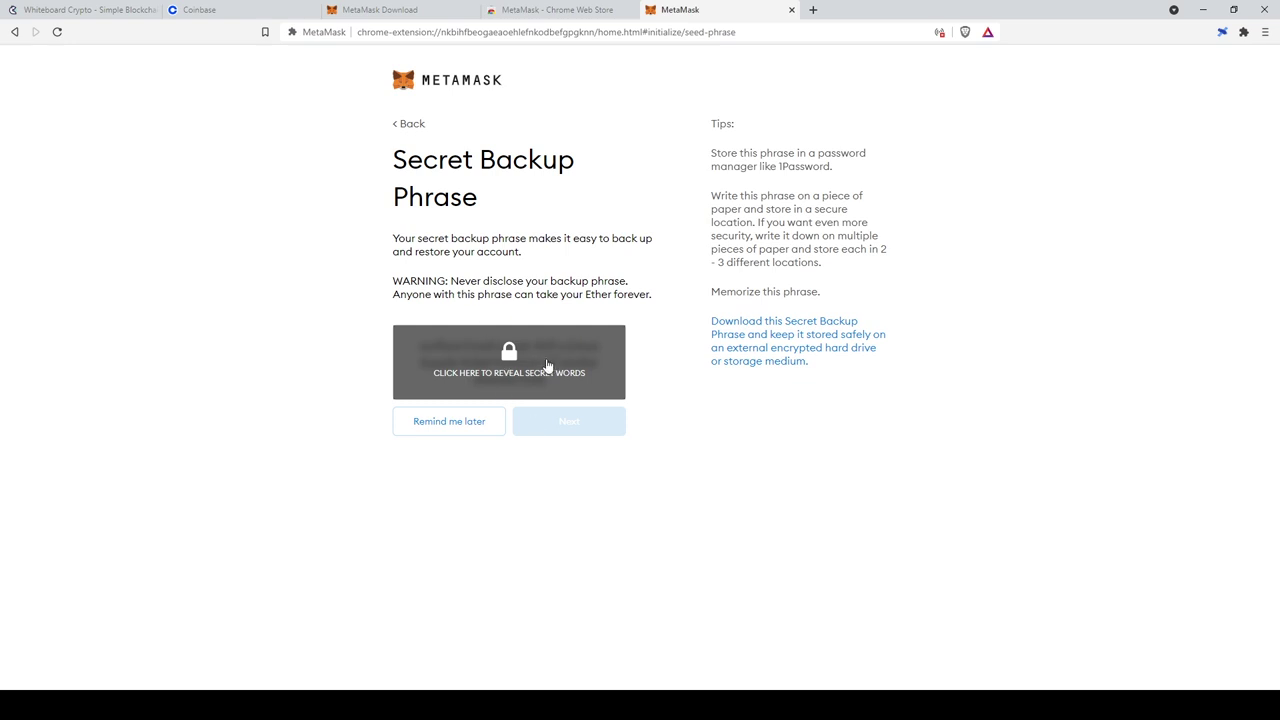
pyautogui.click(547, 366)
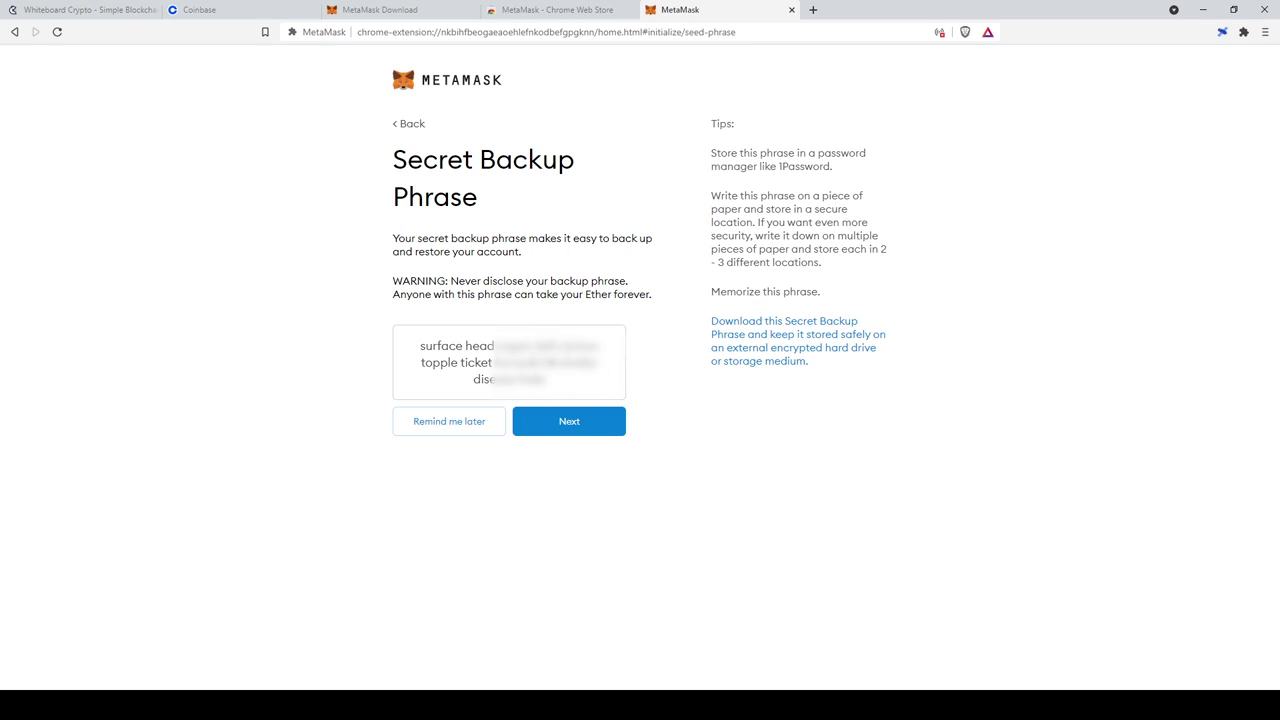
pyautogui.click(588, 428)
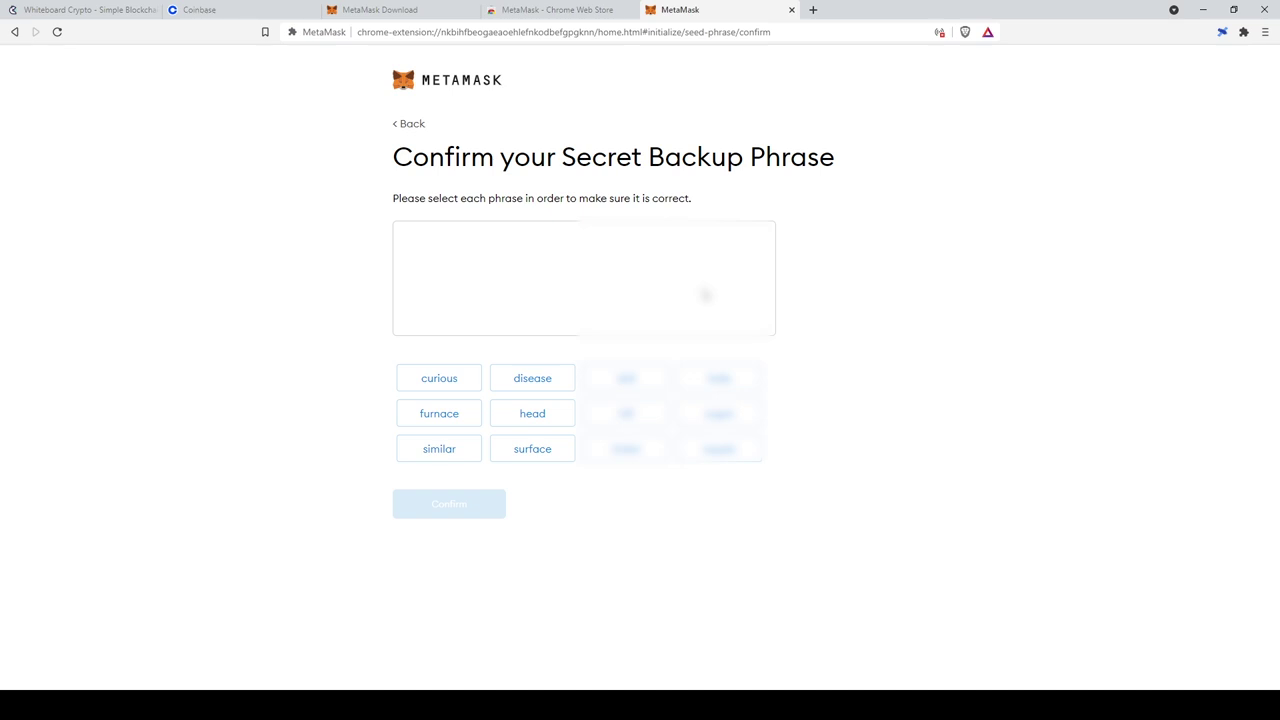
# - Re-enter the secret backup phrase words in order, confirm them, and finish wallet setup
pyautogui.click(523, 451)
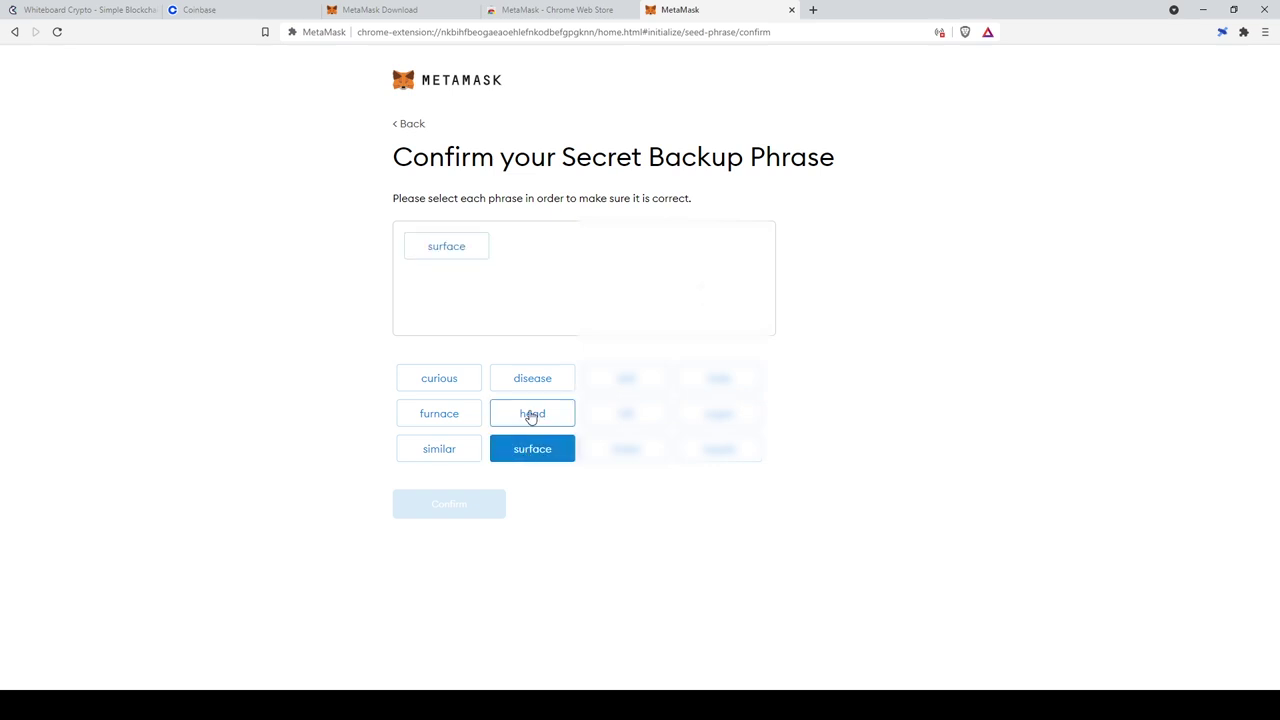
pyautogui.click(531, 416)
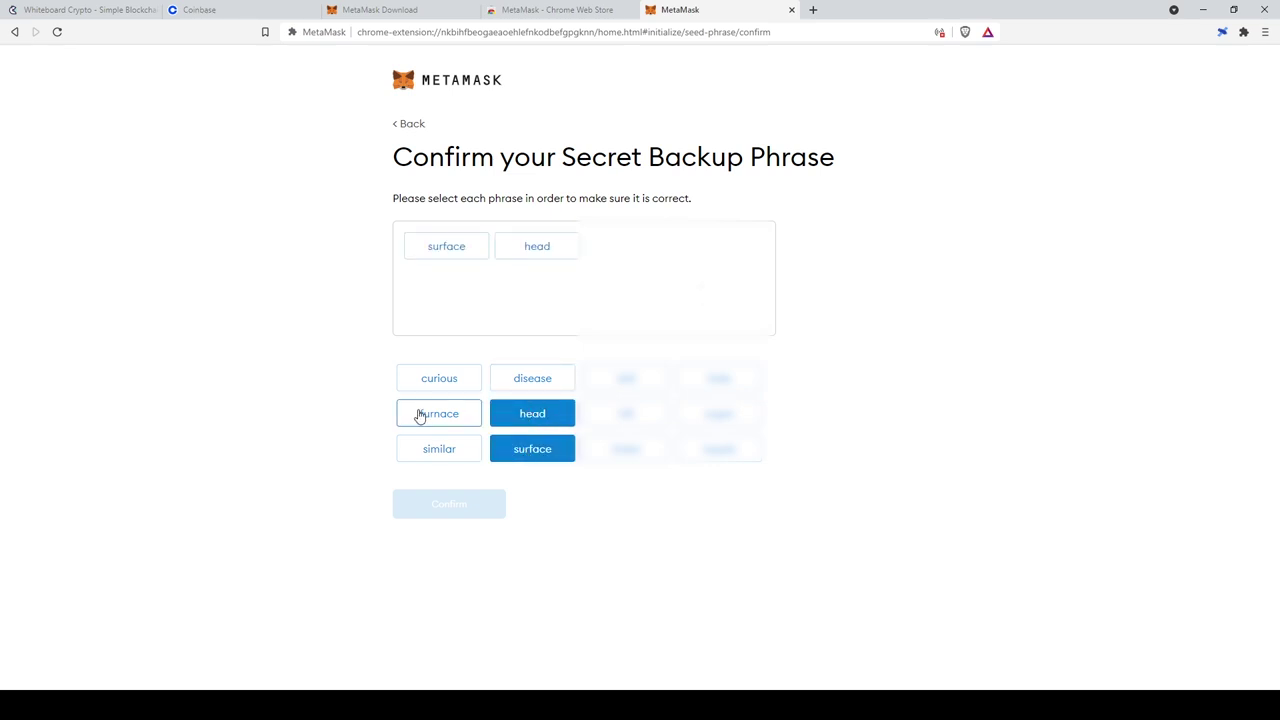
pyautogui.click(703, 414)
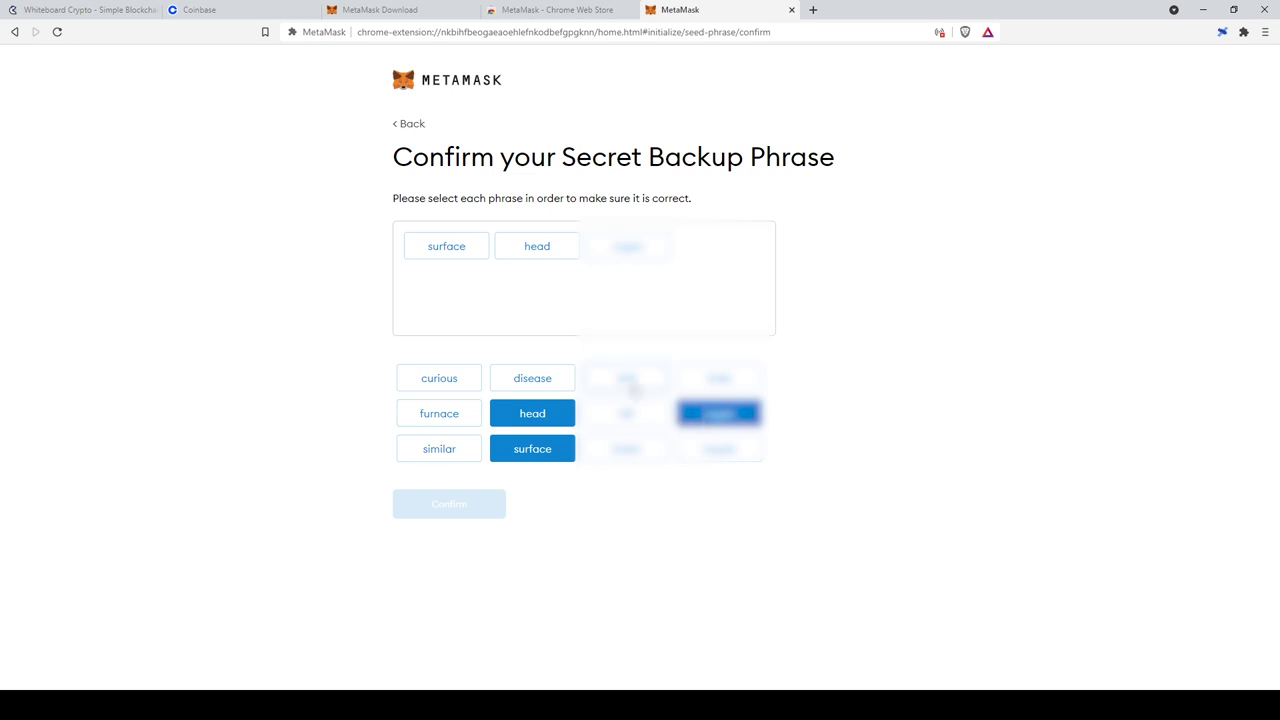
pyautogui.click(627, 384)
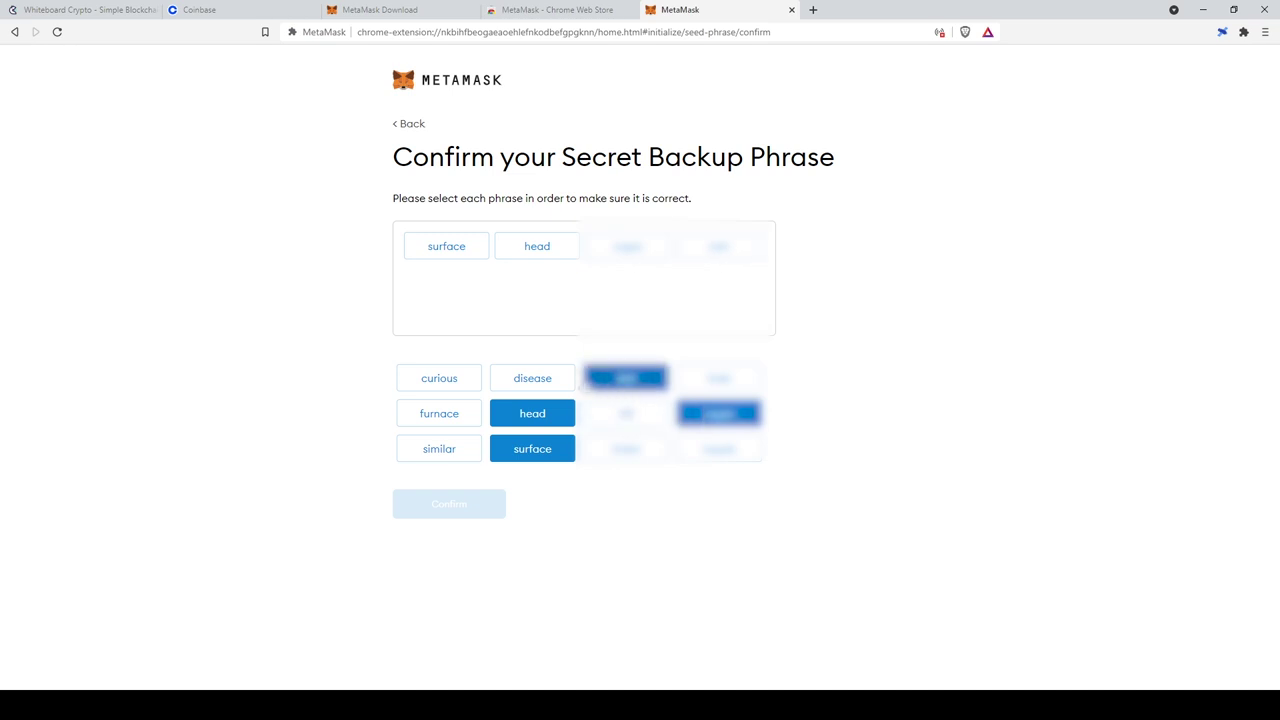
pyautogui.click(439, 379)
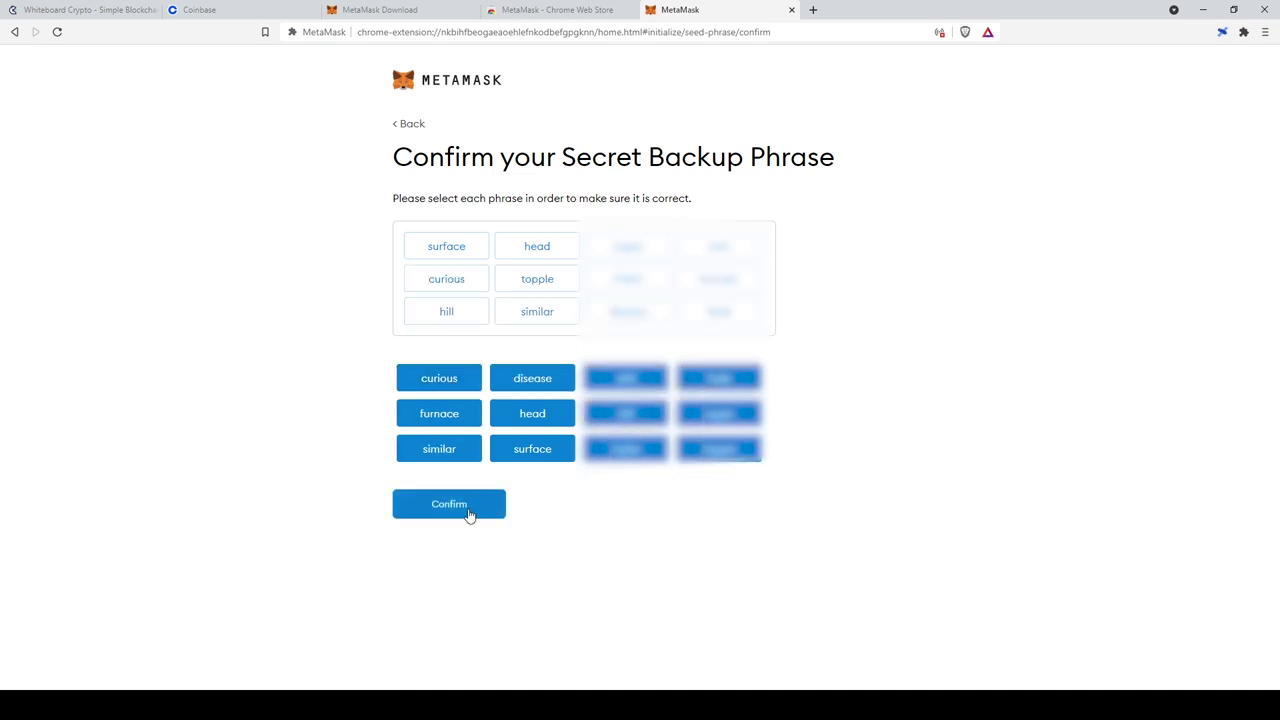
pyautogui.click(470, 512)
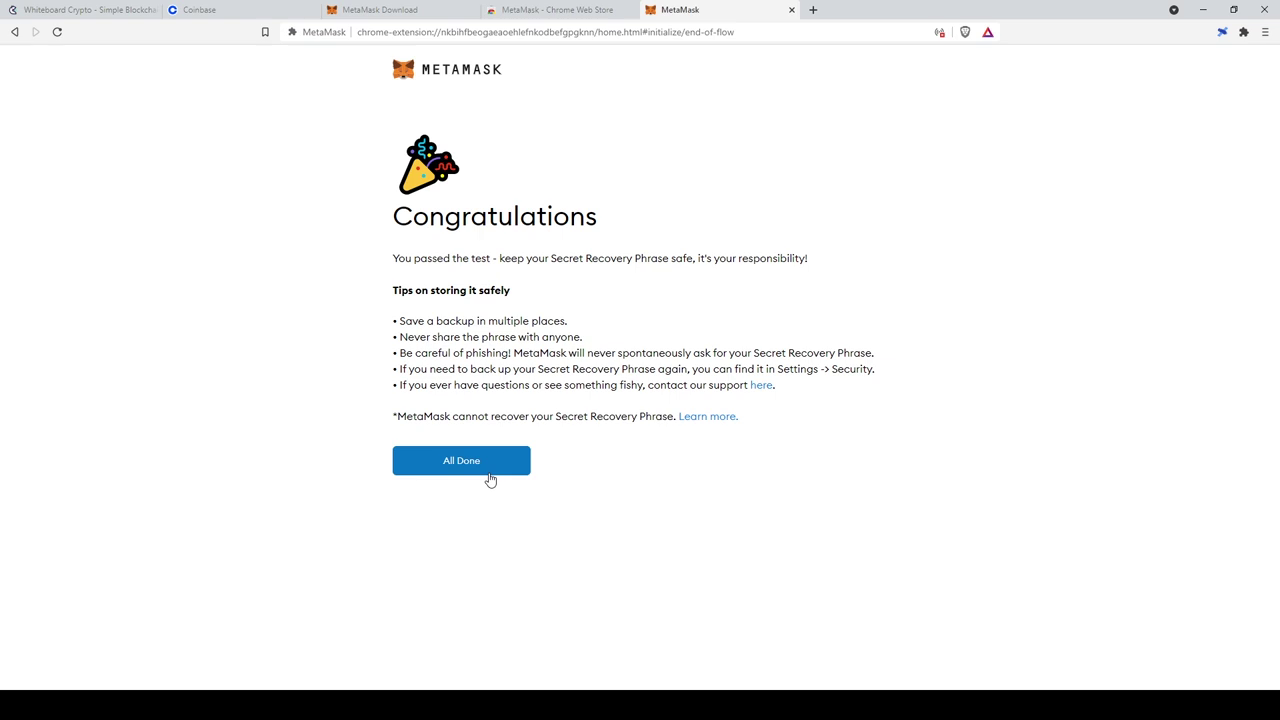
pyautogui.click(484, 477)
# - Dismiss the What's new notice and highlight Account 1's 0 ETH balance
pyautogui.click(785, 197)
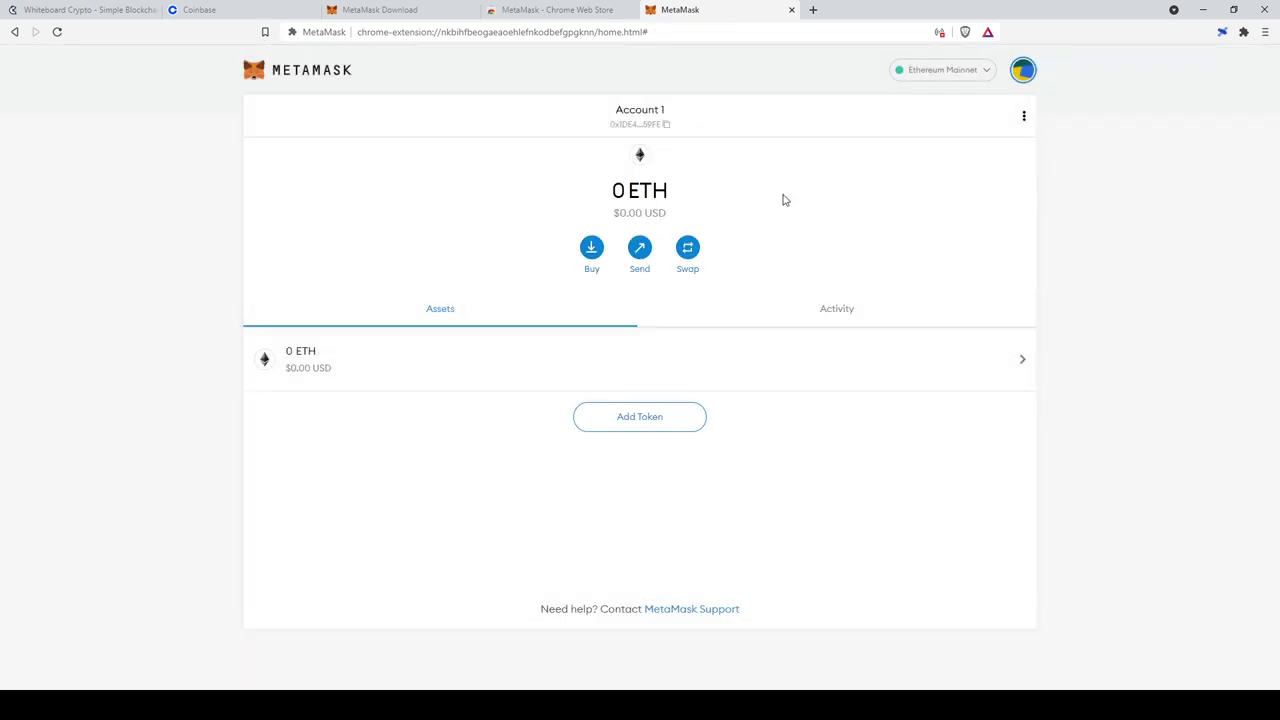
pyautogui.doubleClick(617, 190)
pyautogui.moveTo(690, 195); pyautogui.dragTo(903, 203)
pyautogui.click(903, 203)
# - Pin the MetaMask extension to the browser toolbar
pyautogui.click(1243, 32)
pyautogui.click(1221, 120)
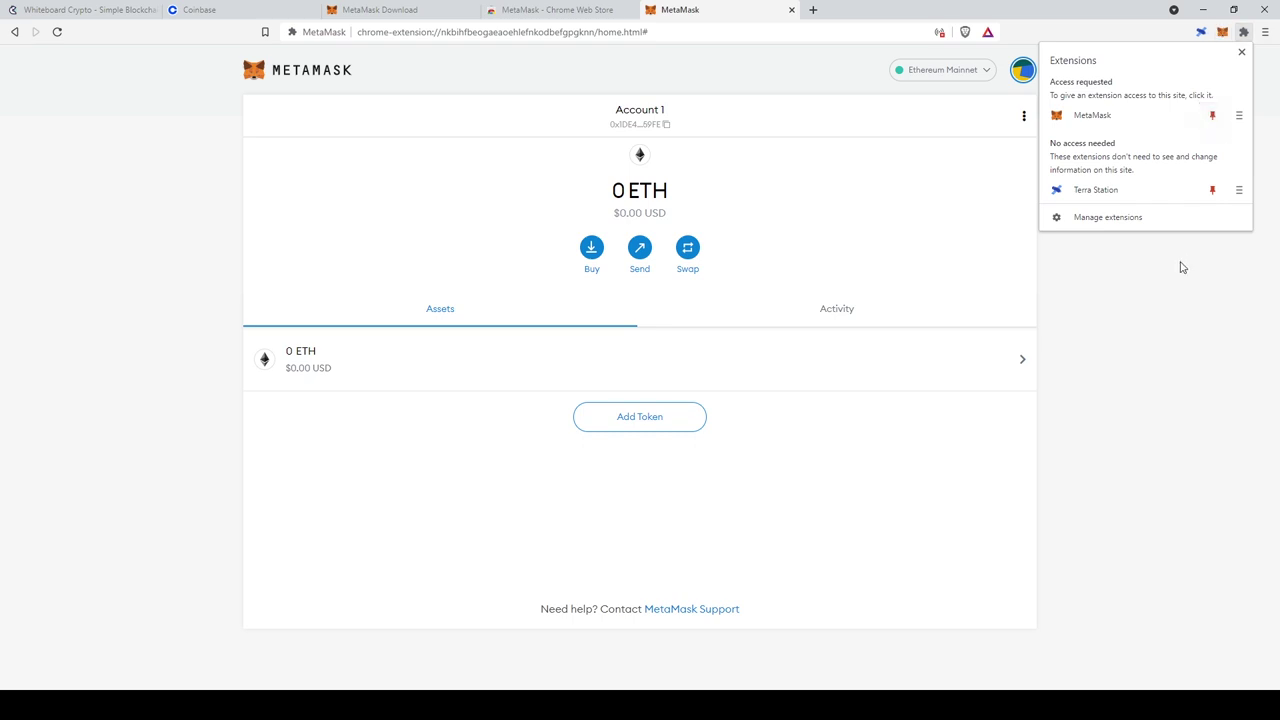
pyautogui.click(1180, 266)
# - Show the $0.00 USD balance in the MetaMask popup, then switch to the Coinbase dashboard
pyautogui.click(1223, 33)
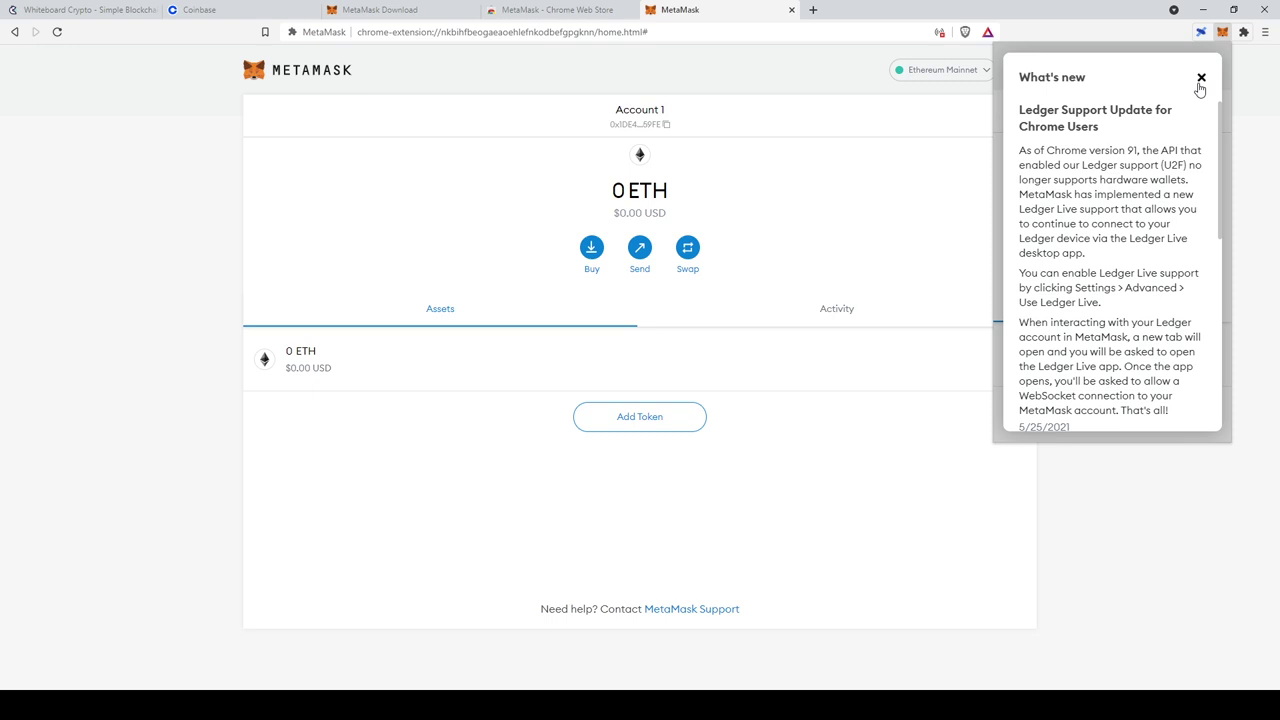
pyautogui.click(1201, 77)
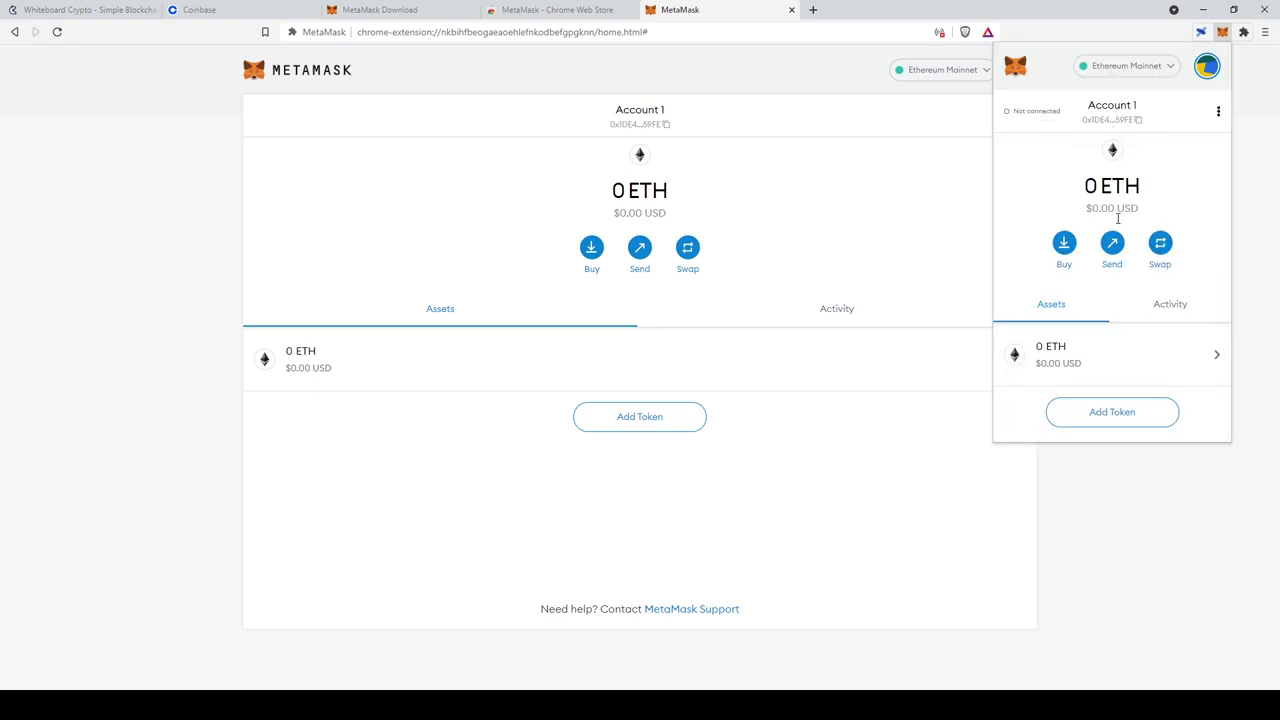
pyautogui.moveTo(1088, 212); pyautogui.dragTo(1138, 208)
pyautogui.click(215, 10)
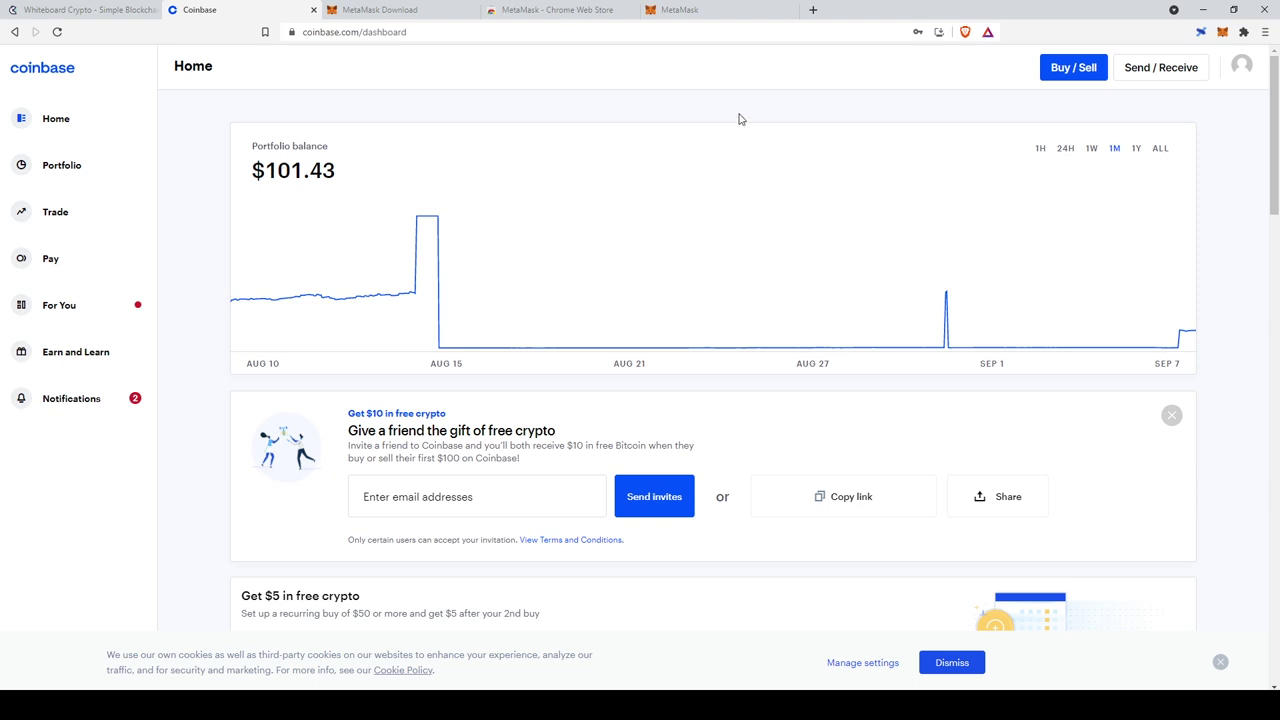
# - Open Coinbase's send form and copy the MetaMask Account 1 receiving address
pyautogui.click(1160, 68)
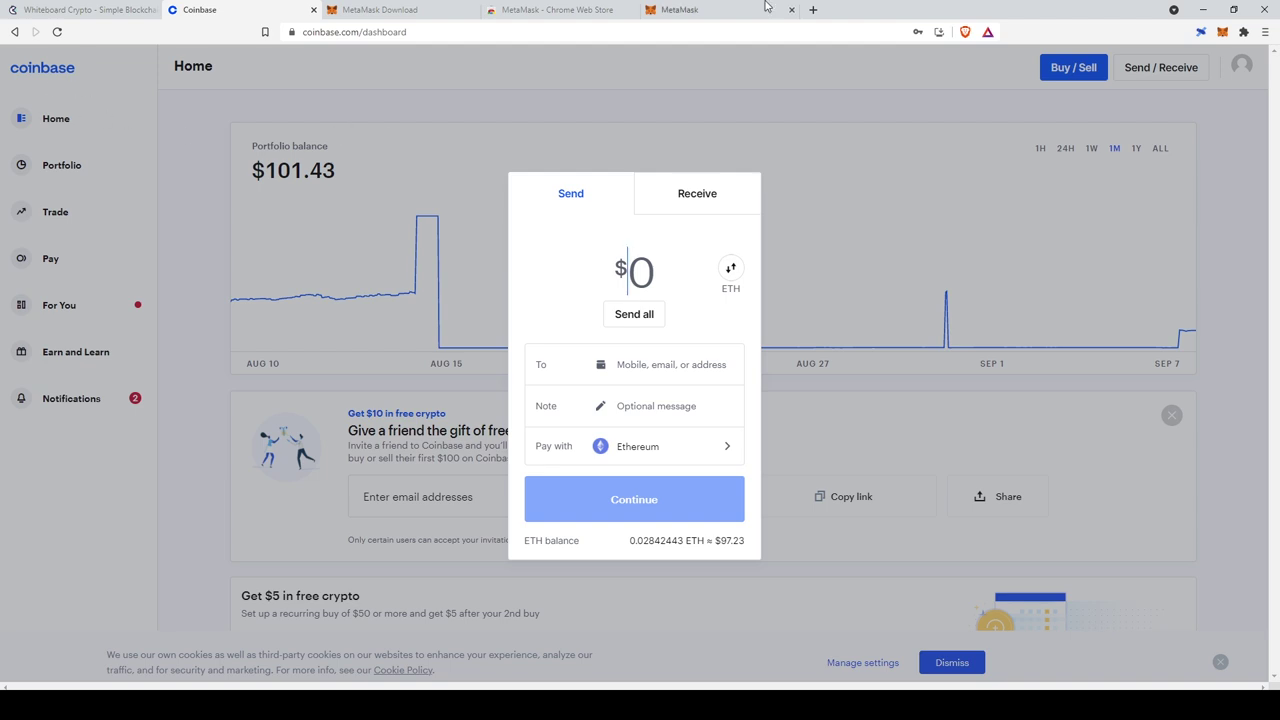
pyautogui.click(1224, 37)
pyautogui.click(1197, 79)
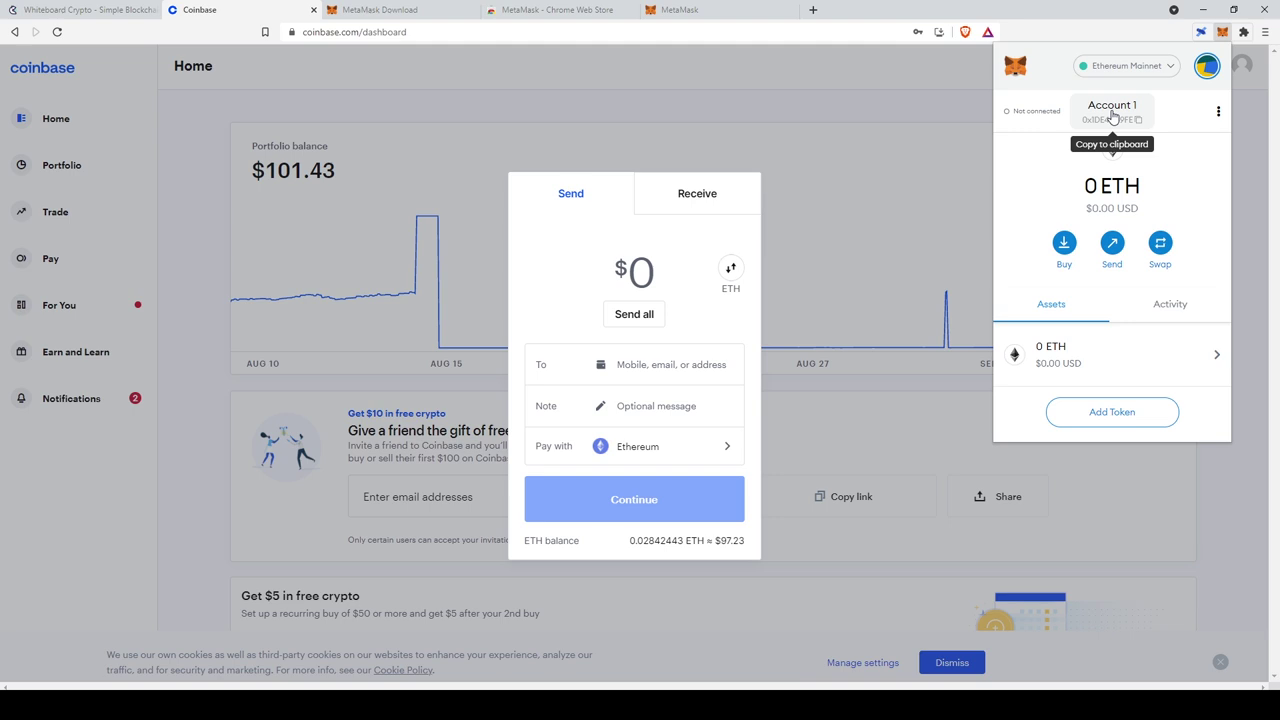
pyautogui.click(1113, 117)
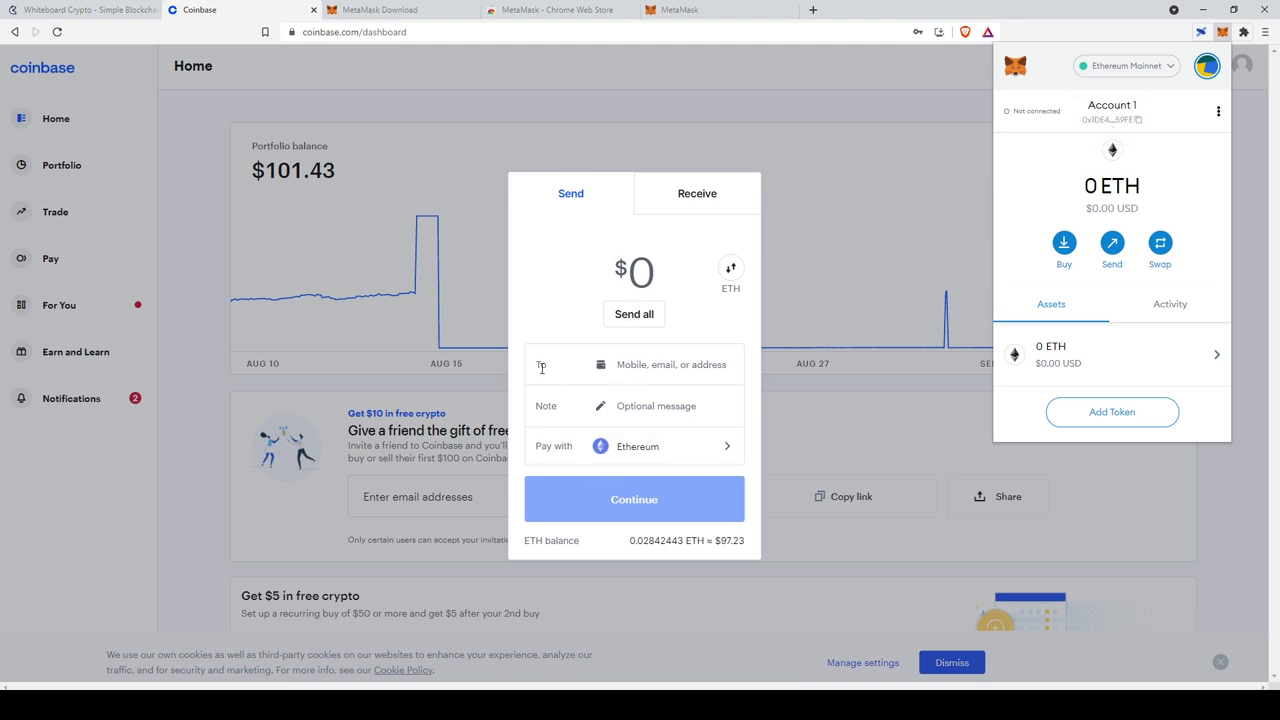
pyautogui.click(1114, 117)
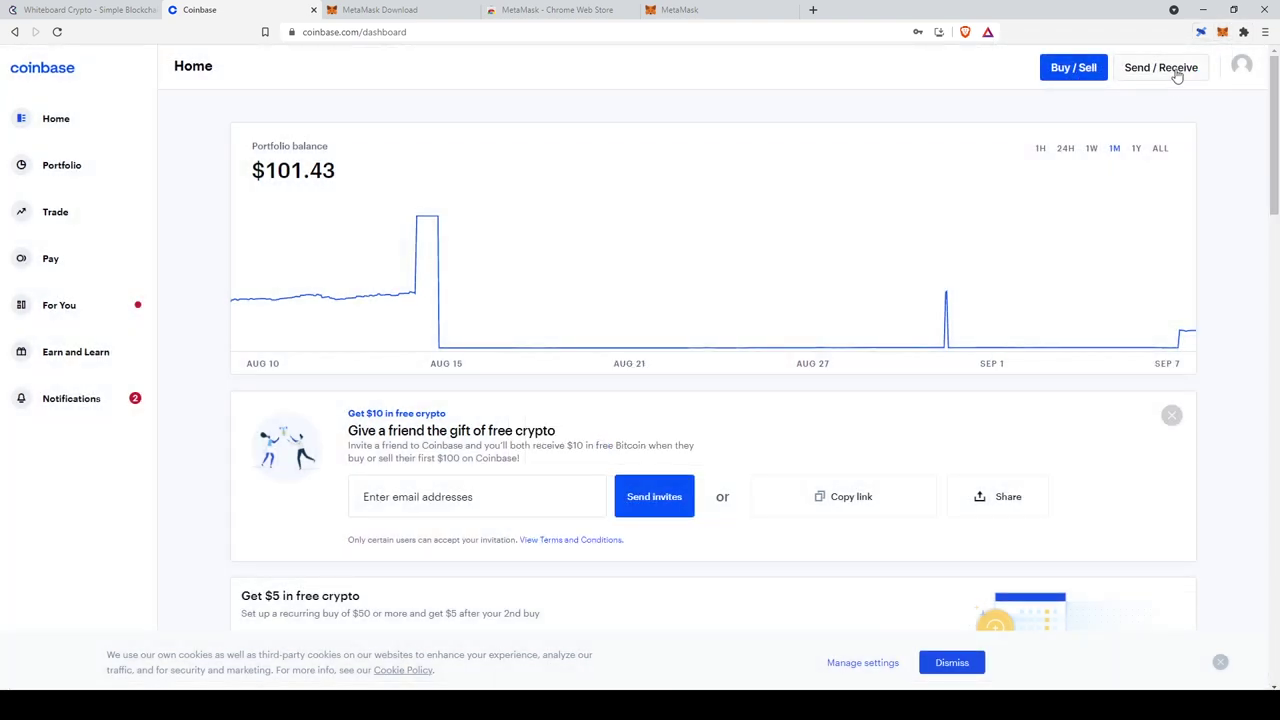
pyautogui.click(1176, 72)
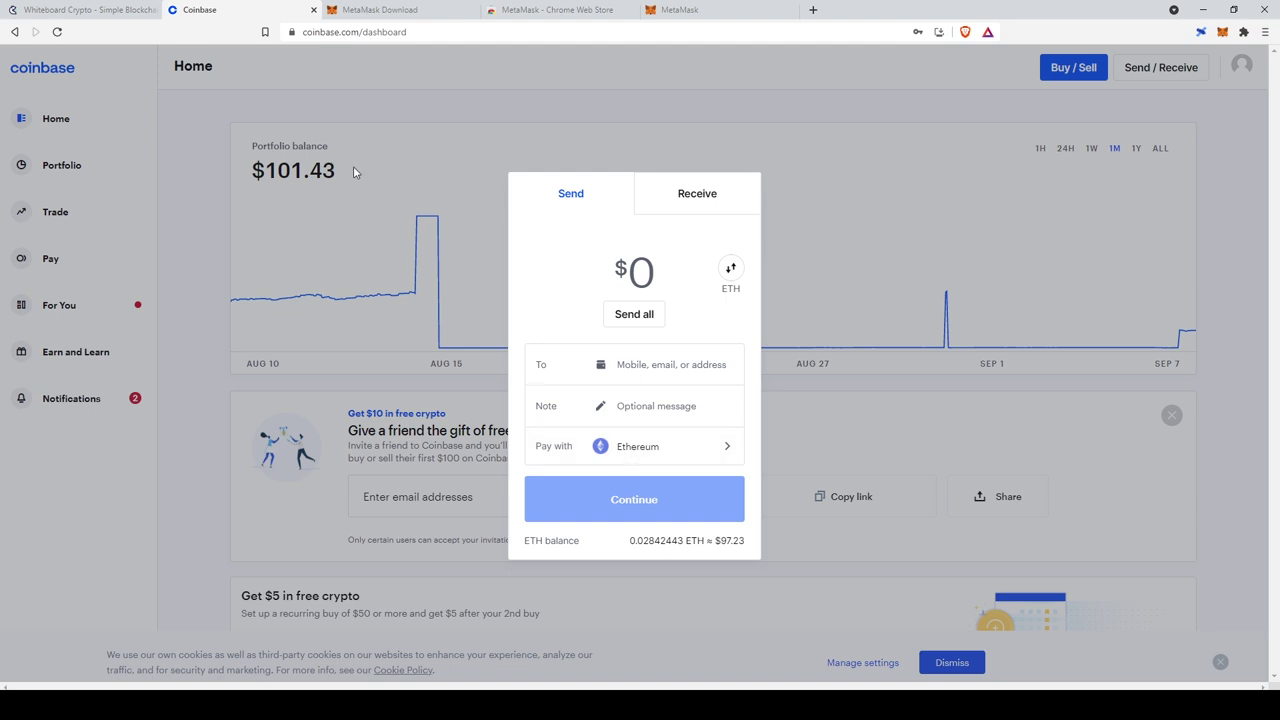
pyautogui.click(49, 122)
# - From Portfolio, paste the MetaMask address as recipient and send the full $97.41 ETH balance
pyautogui.click(78, 166)
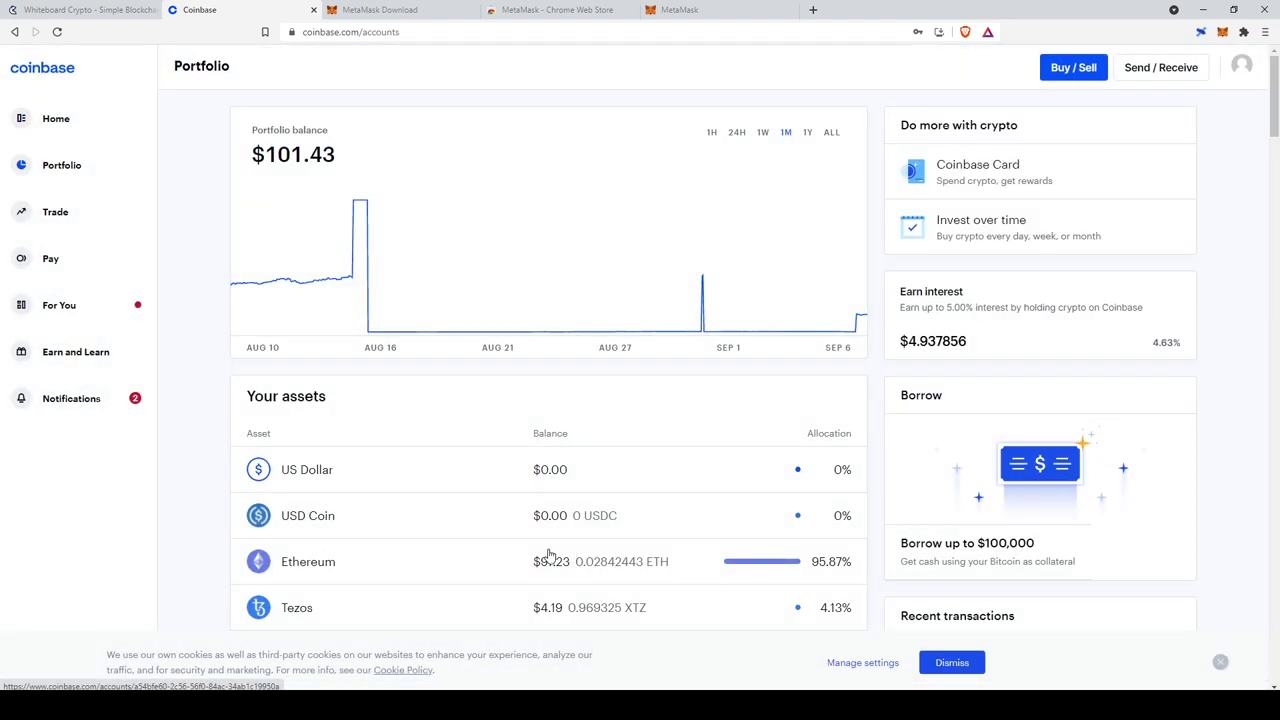
pyautogui.click(1140, 68)
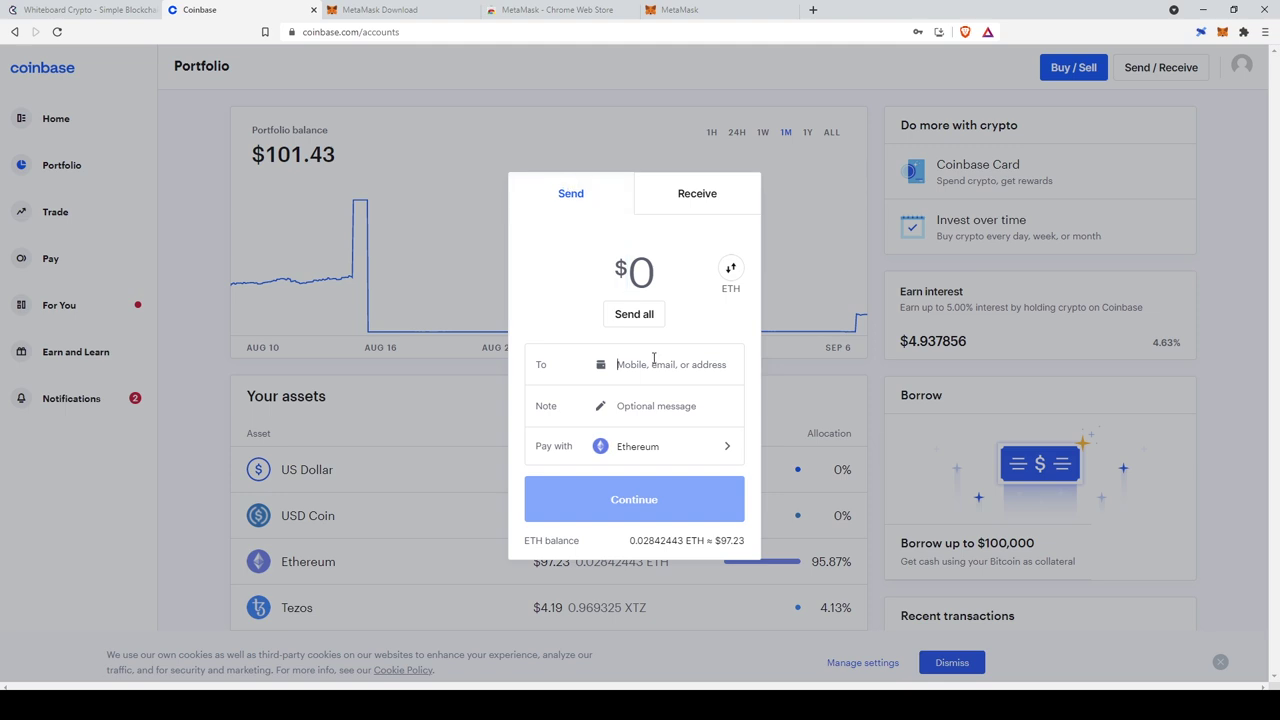
pyautogui.click(1222, 32)
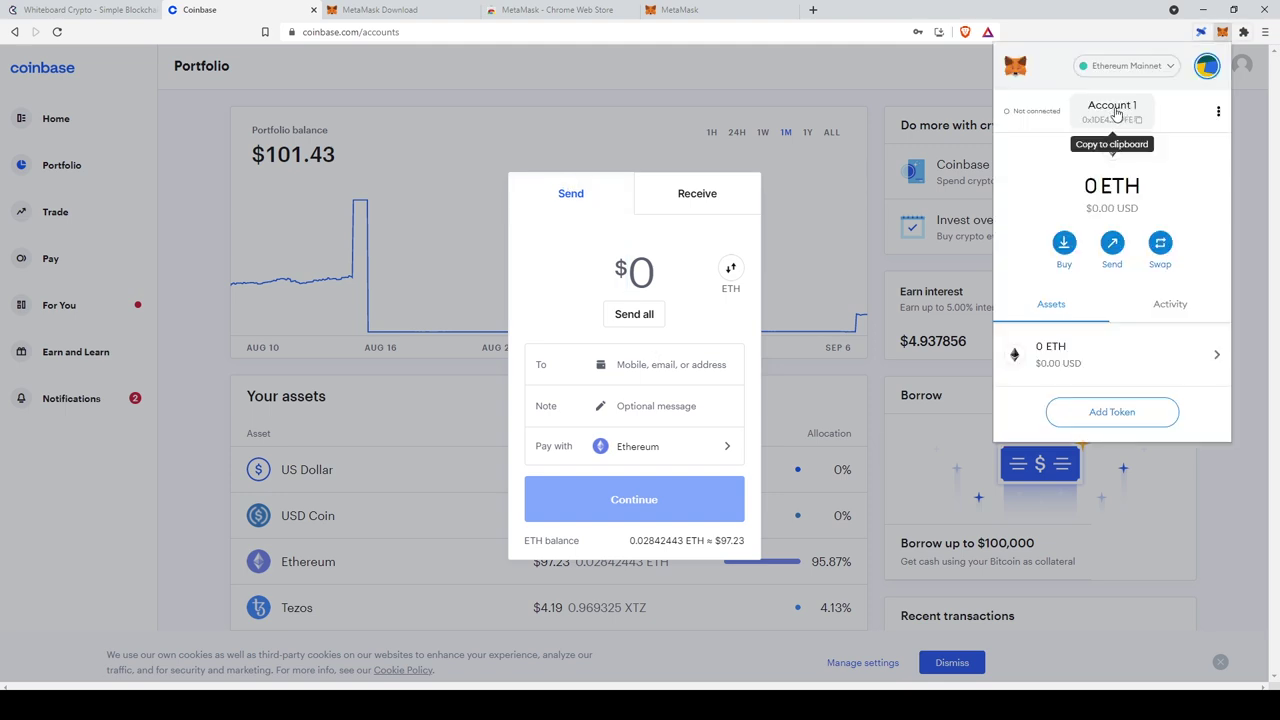
pyautogui.click(1124, 116)
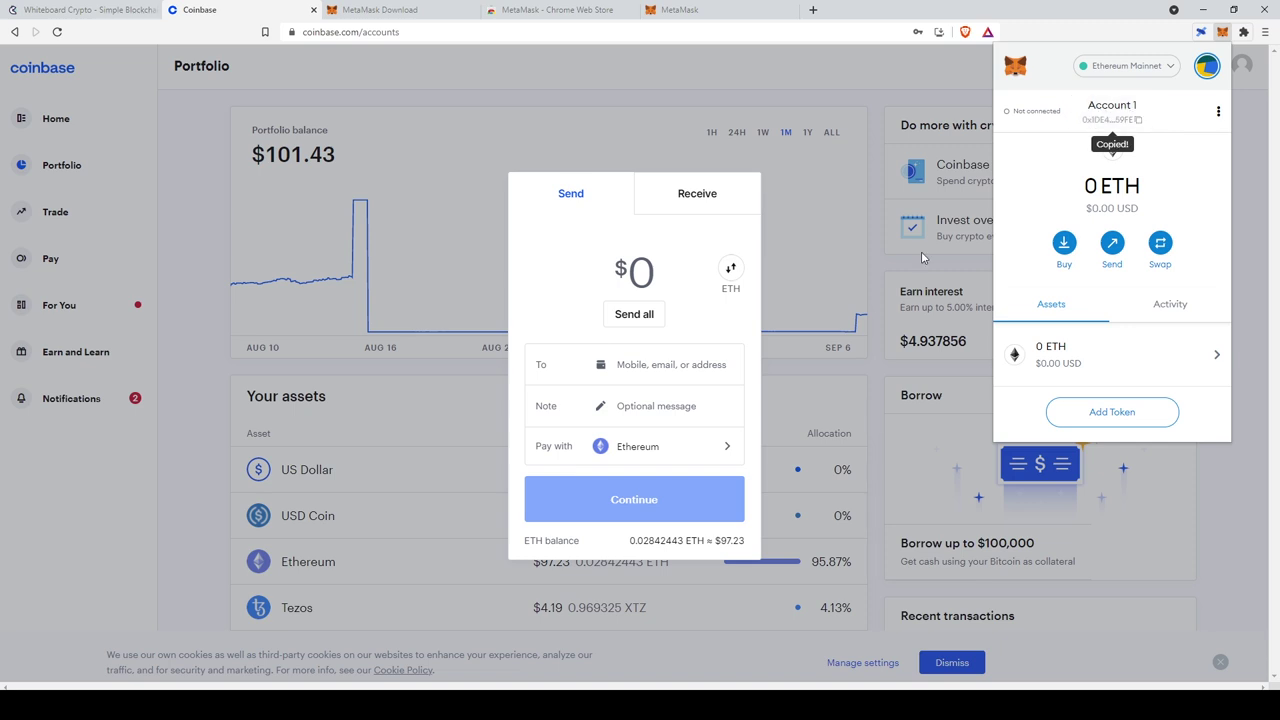
pyautogui.click(636, 372)
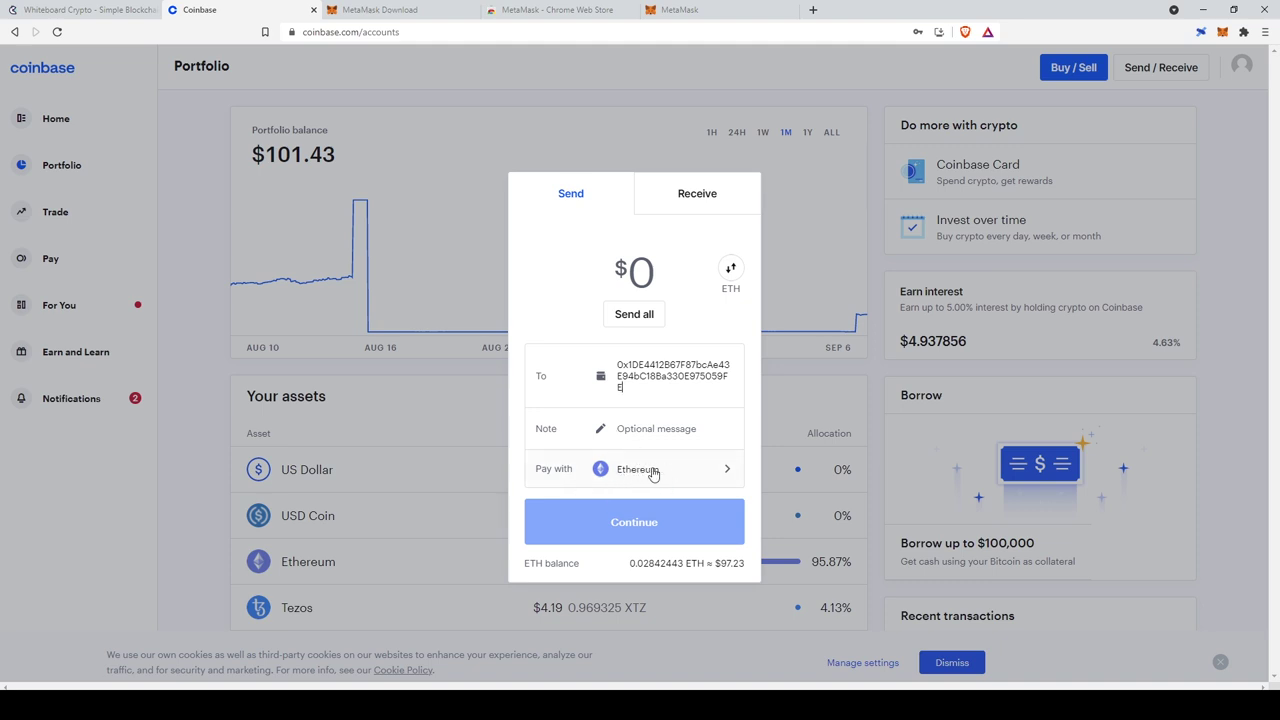
pyautogui.click(630, 314)
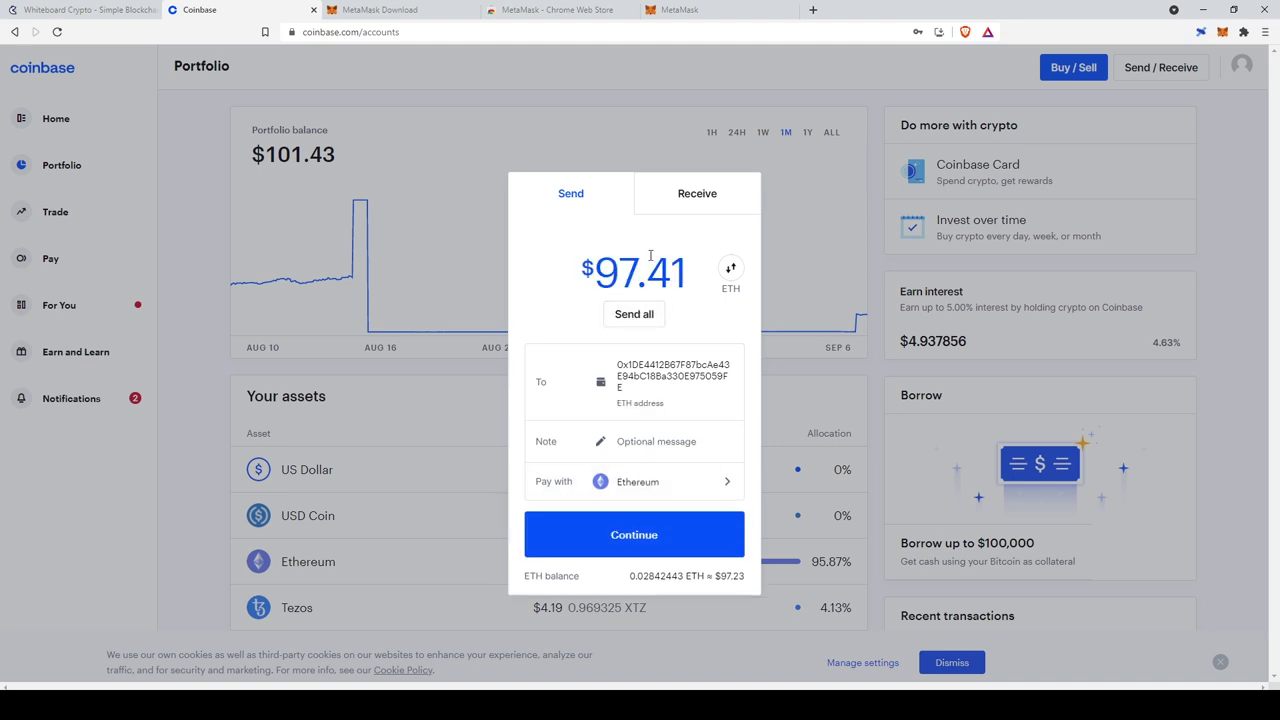
# - Review the transfer: 0.008463 ETH network fee, $97.47 total, $68.45 actually sent
pyautogui.click(659, 536)
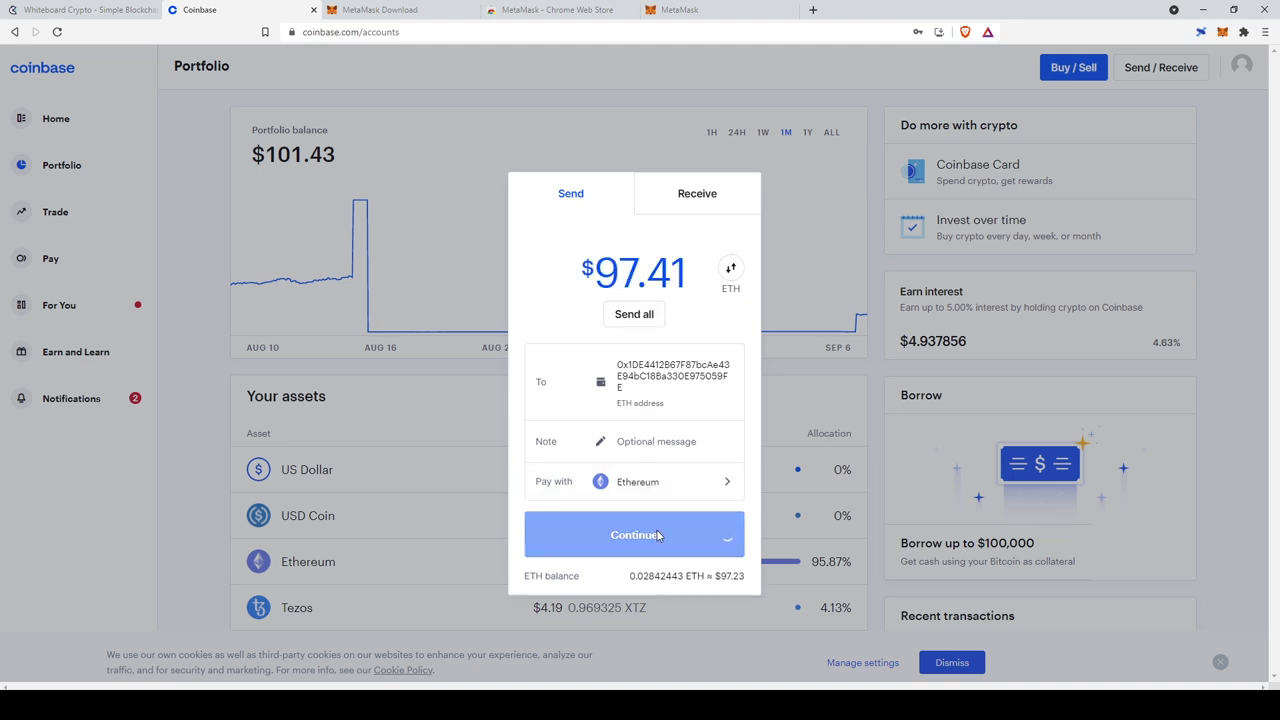
pyautogui.moveTo(681, 411); pyautogui.dragTo(744, 414)
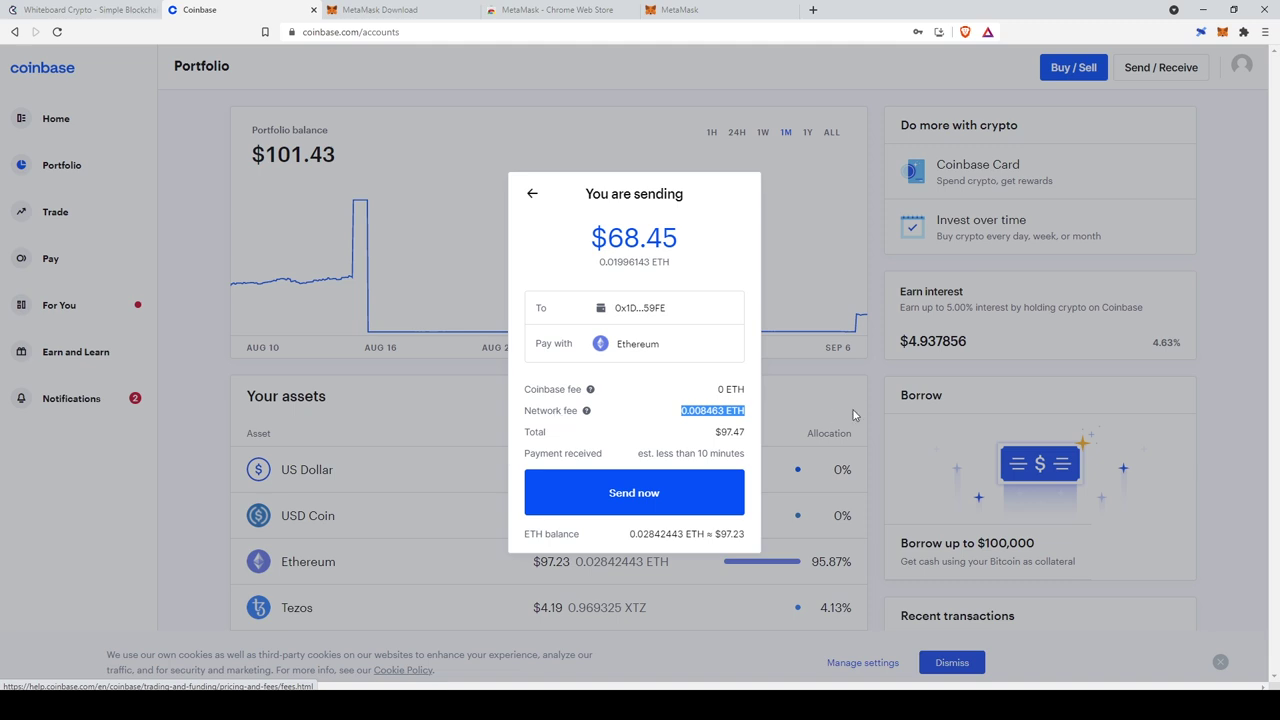
pyautogui.moveTo(720, 431); pyautogui.dragTo(747, 431)
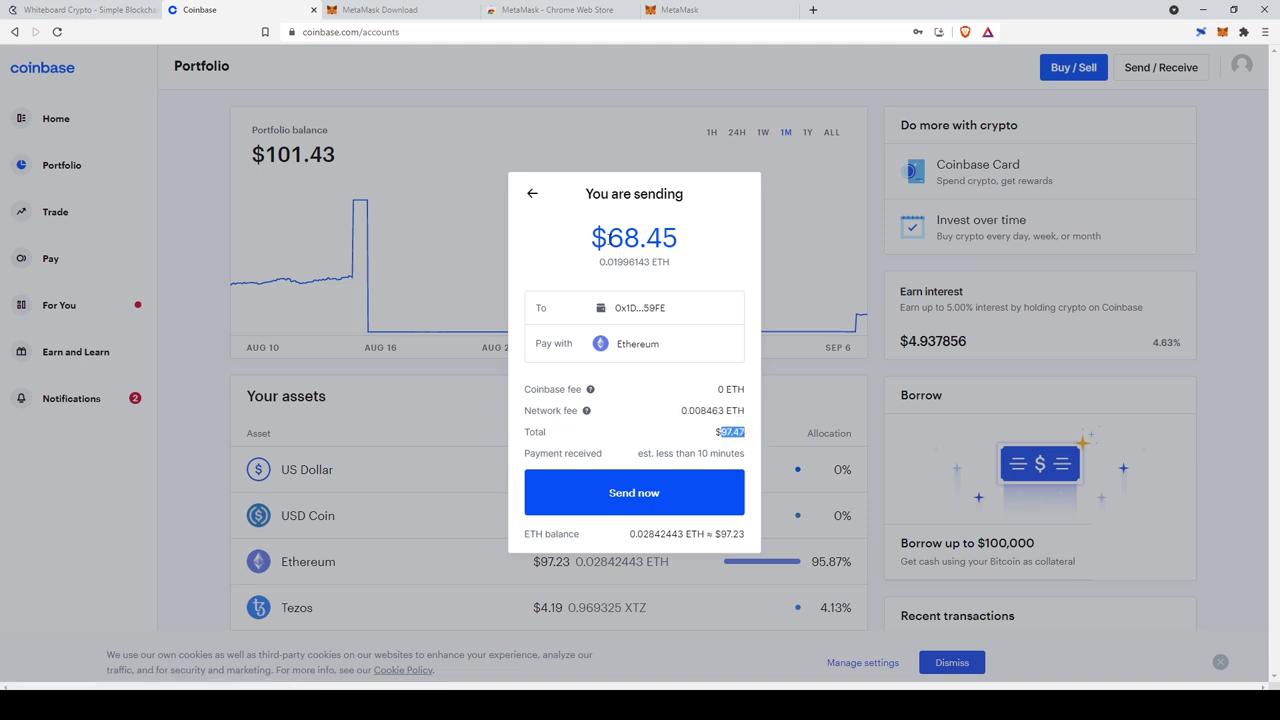
pyautogui.moveTo(608, 238); pyautogui.dragTo(679, 238)
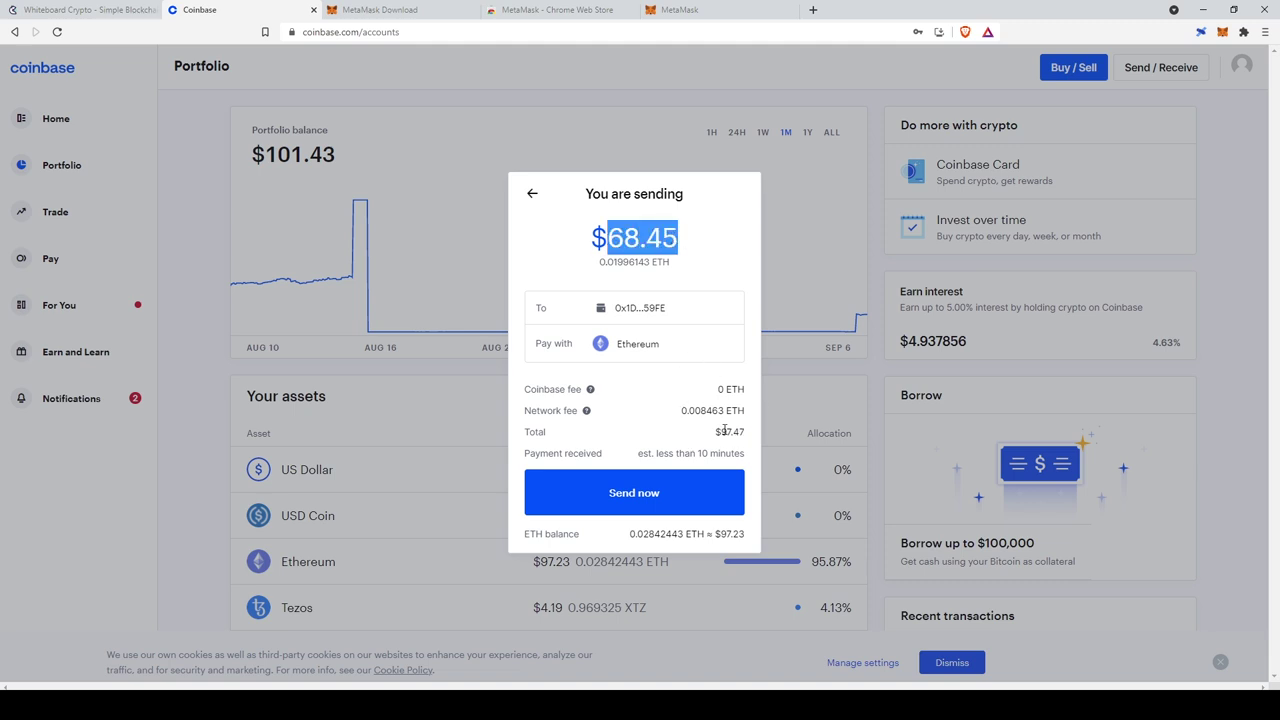
pyautogui.click(686, 398)
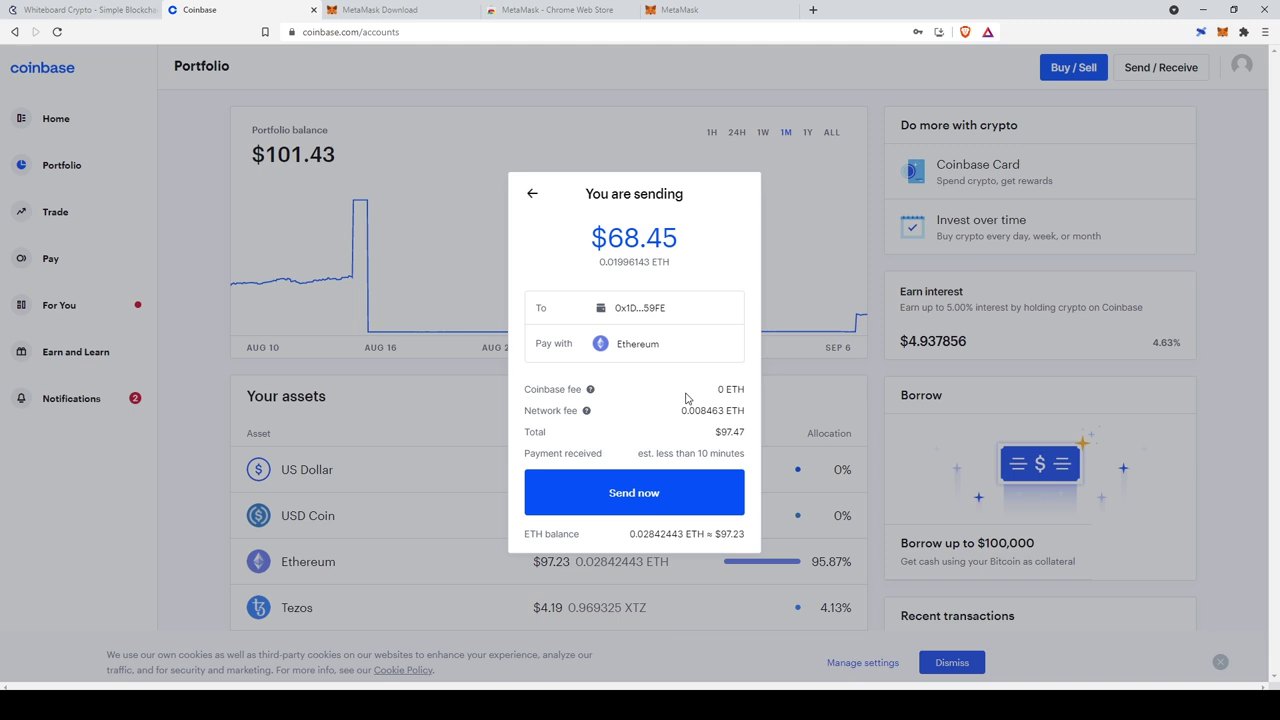
# - Send the ETH with the 2-step verification code and close the 0.01996143 ETH confirmation
pyautogui.click(665, 493)
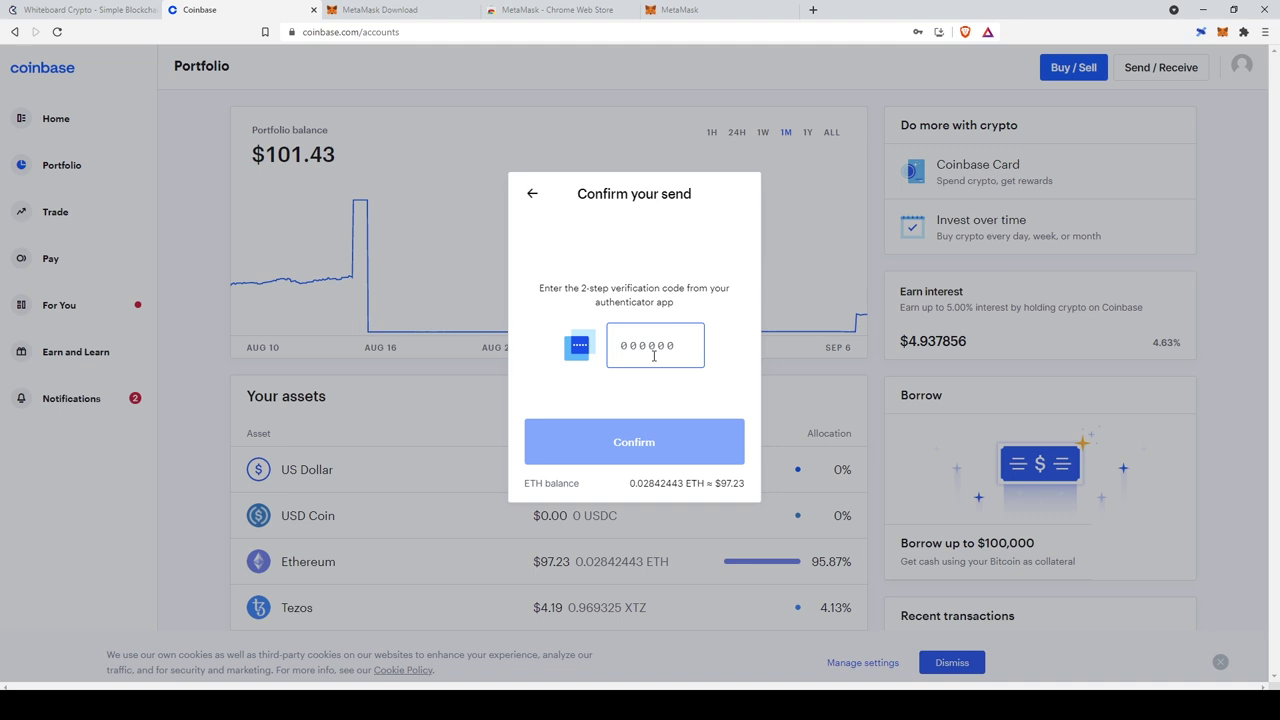
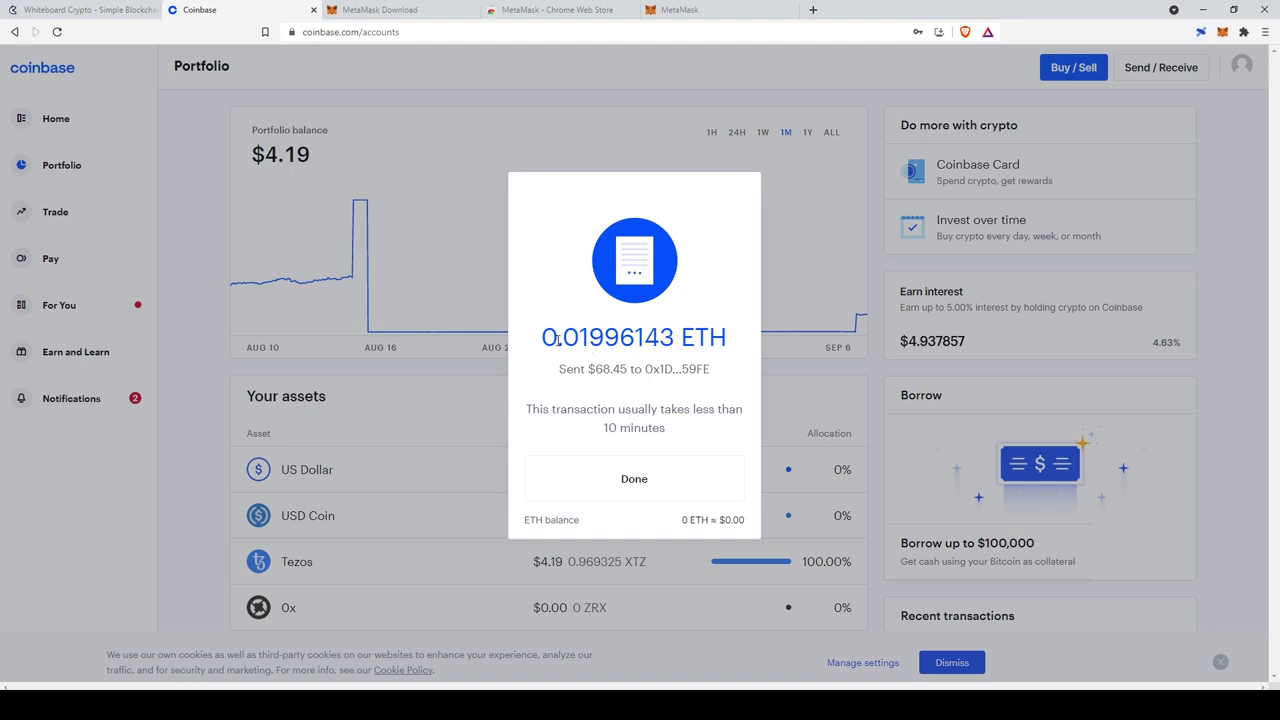
pyautogui.moveTo(543, 338); pyautogui.dragTo(727, 336)
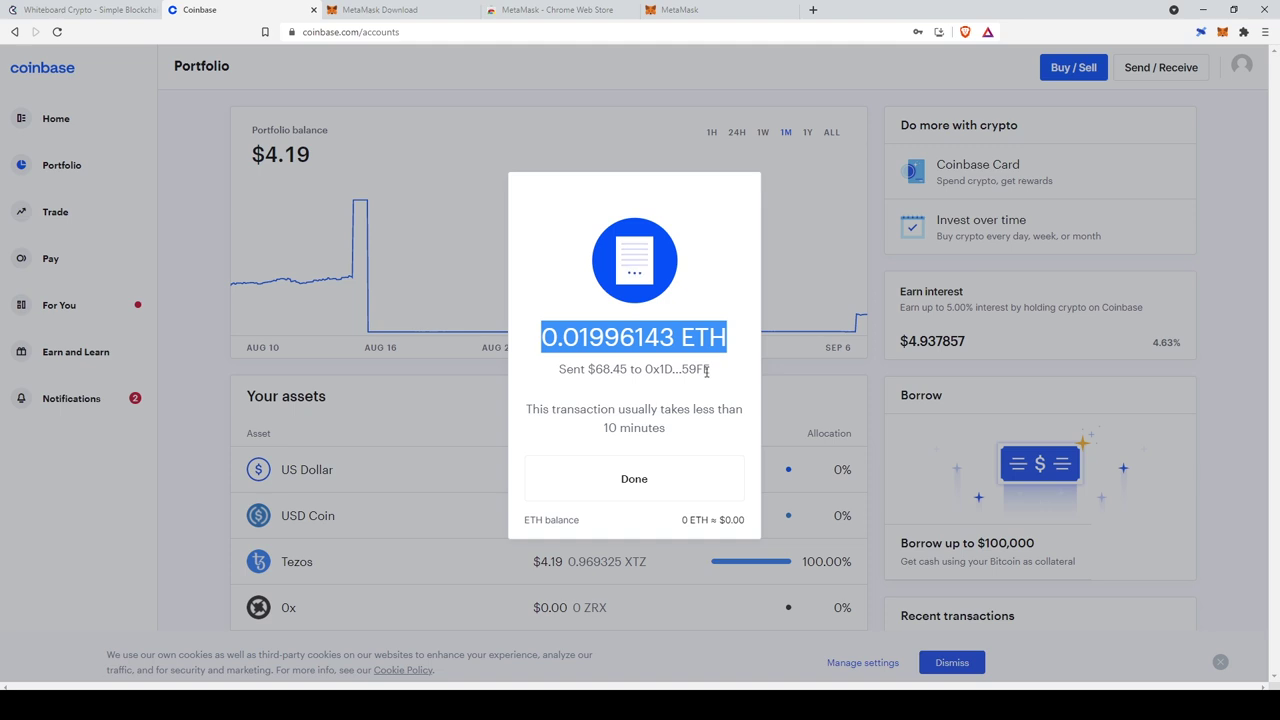
pyautogui.click(673, 462)
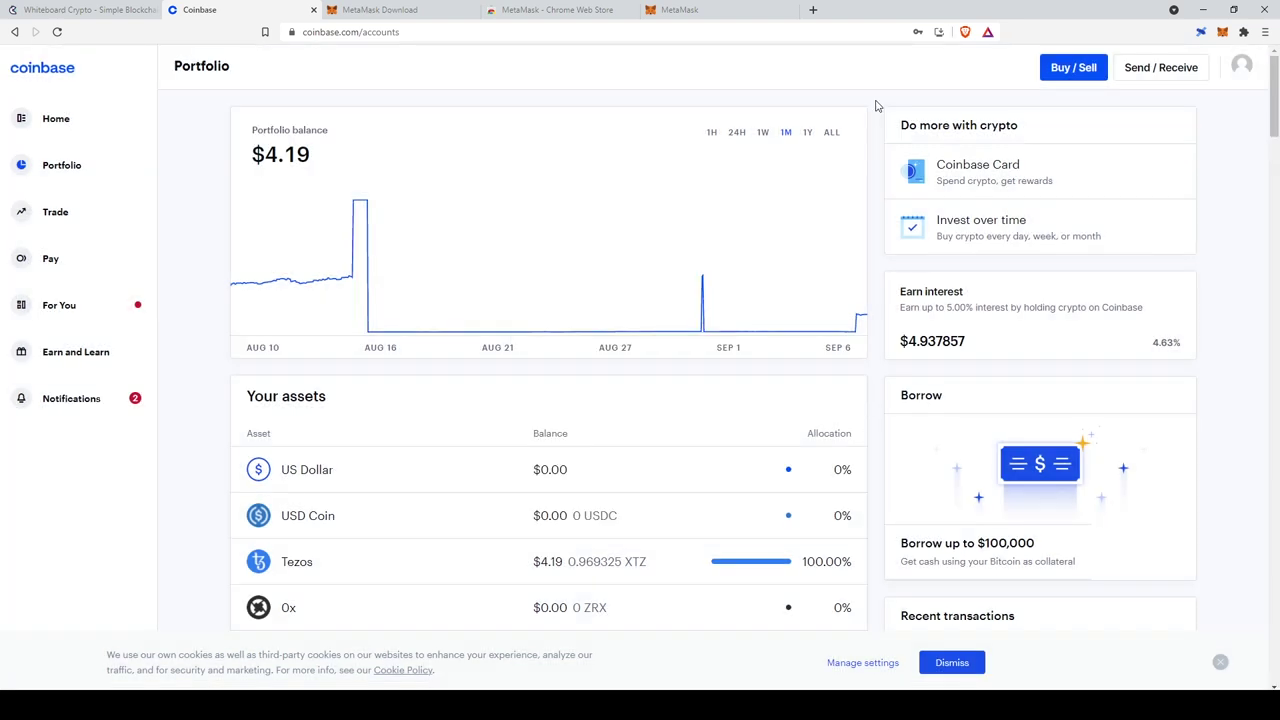
# - Open MetaMask to confirm the 0.02 ETH ($70.14) transfer has arrived
pyautogui.click(1222, 33)
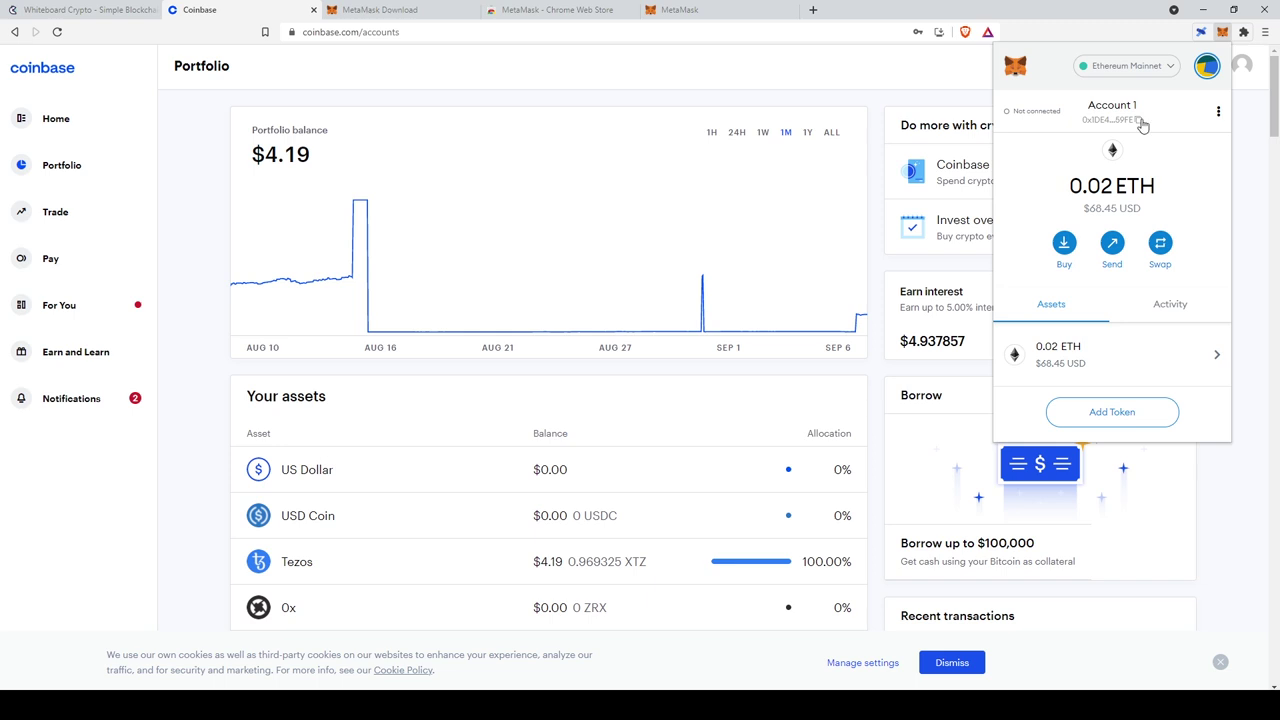
pyautogui.moveTo(1089, 208); pyautogui.dragTo(1137, 208)
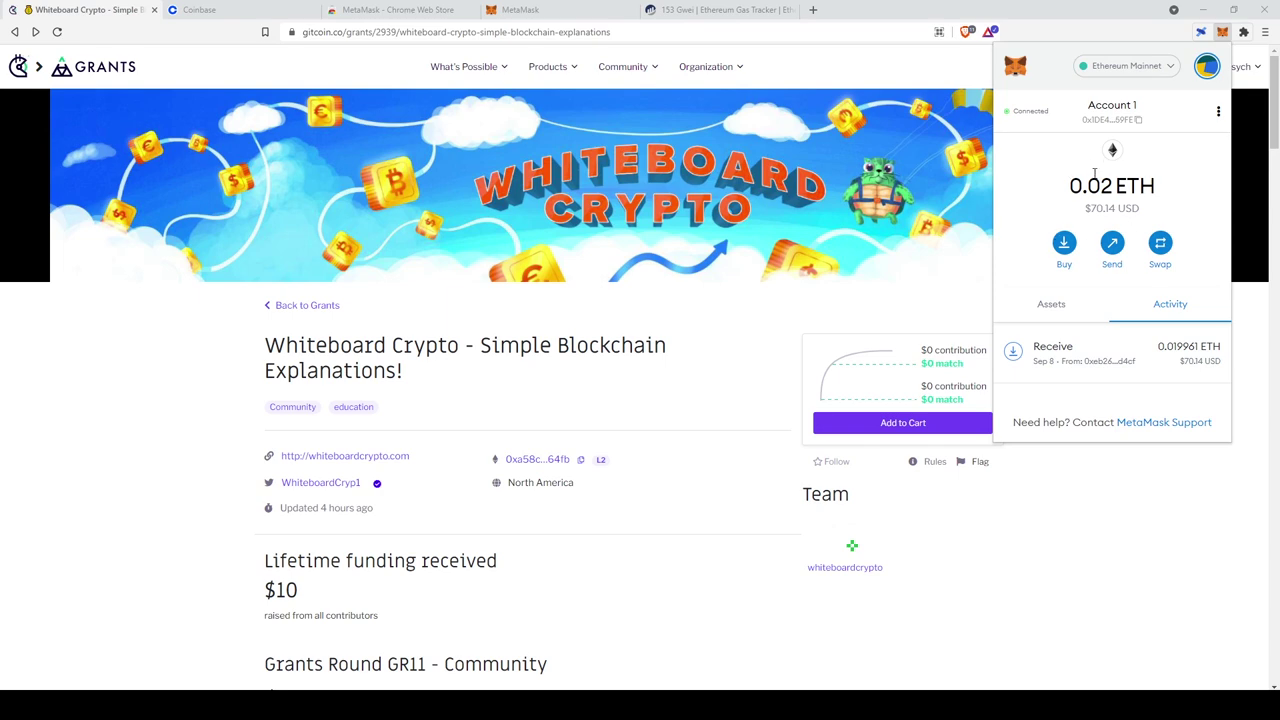
# - Close the wallet popup and look over the Whiteboard Crypto grant page
pyautogui.click(77, 347)
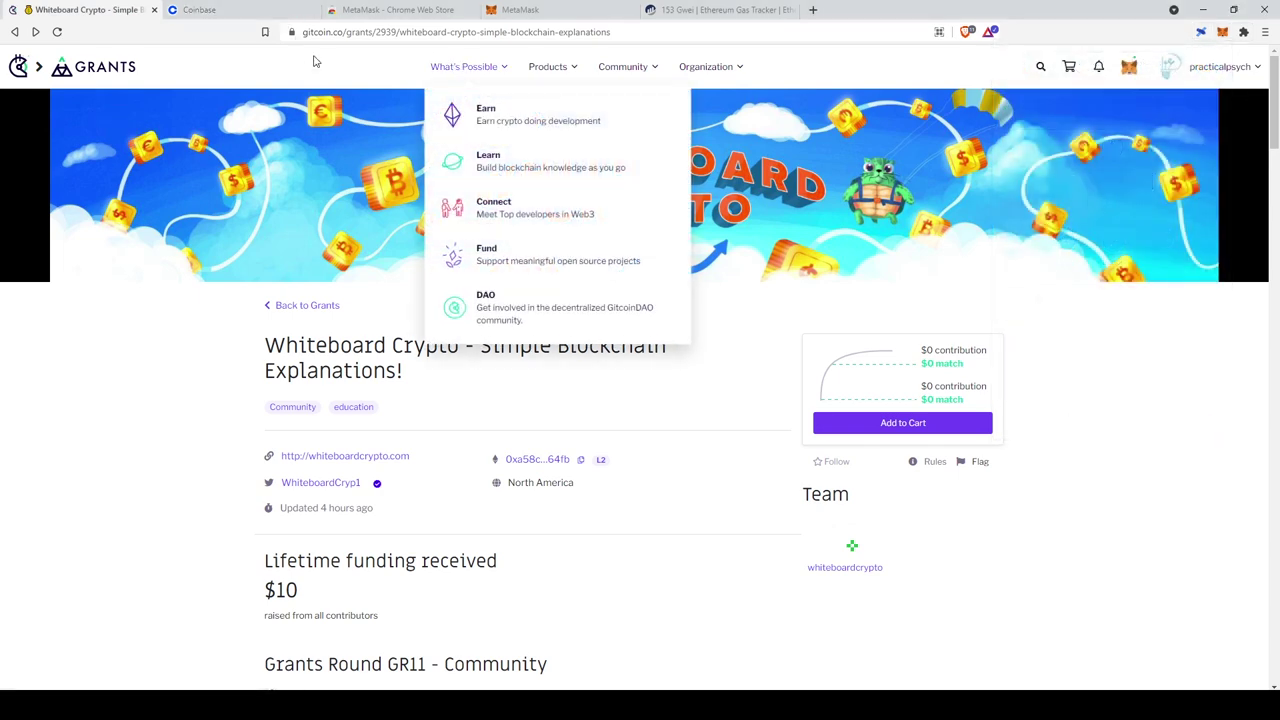
pyautogui.moveTo(265, 350); pyautogui.dragTo(460, 348)
pyautogui.click(221, 361)
pyautogui.scroll(-10, 598, 308)
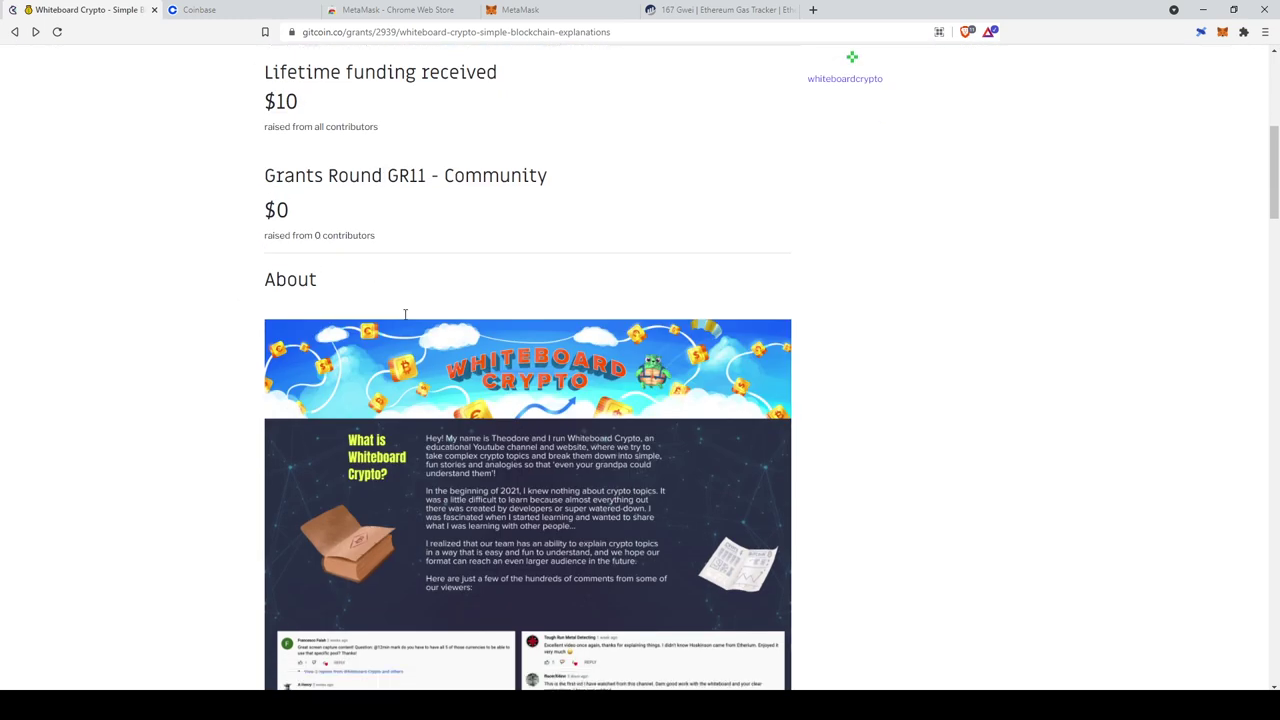
pyautogui.scroll(-10, 598, 308)
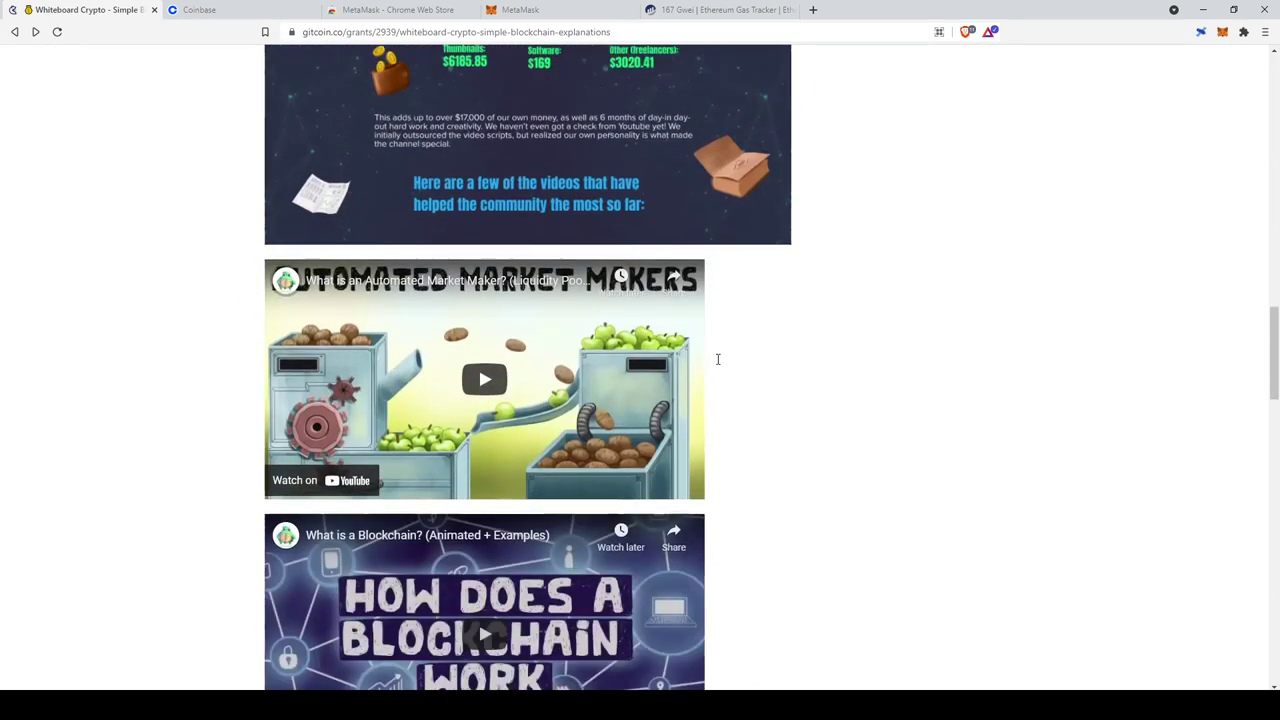
pyautogui.scroll(3, 955, 223)
pyautogui.scroll(15, 955, 223)
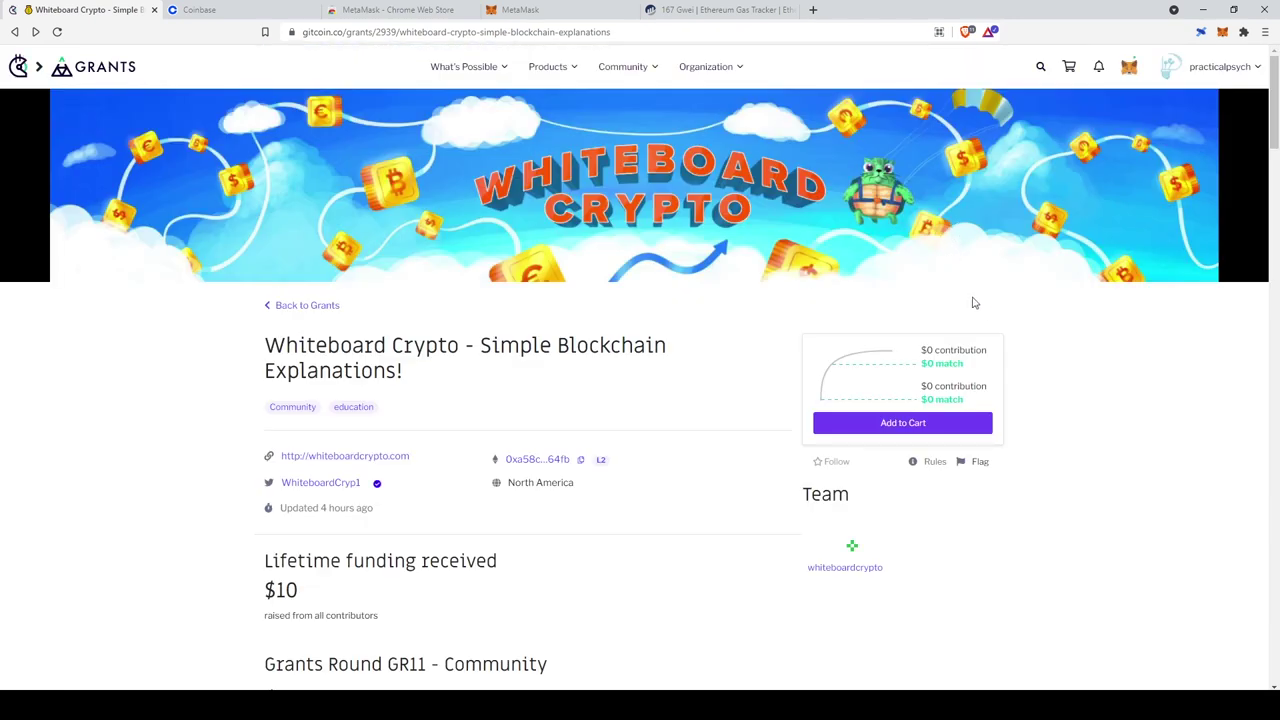
# - Add the Whiteboard Crypto grant to the cart and proceed to checkout
pyautogui.click(879, 430)
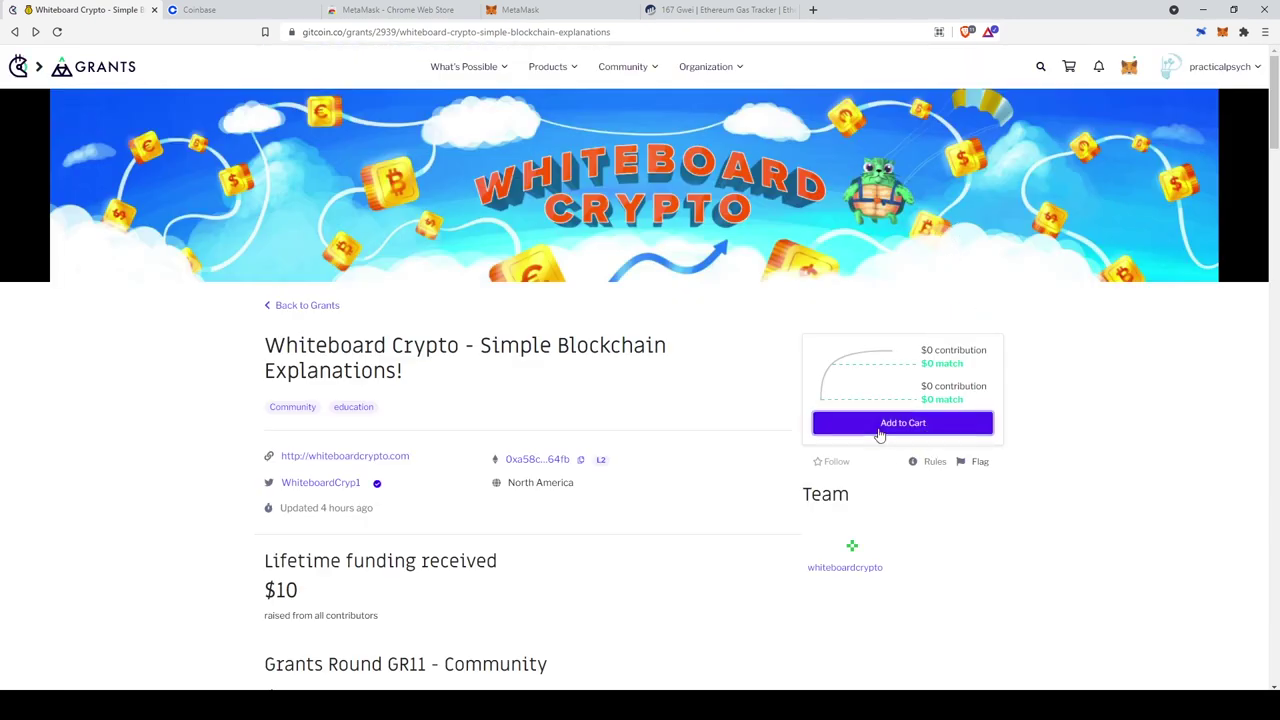
pyautogui.click(1070, 68)
pyautogui.rightClick(966, 154)
pyautogui.click(948, 158)
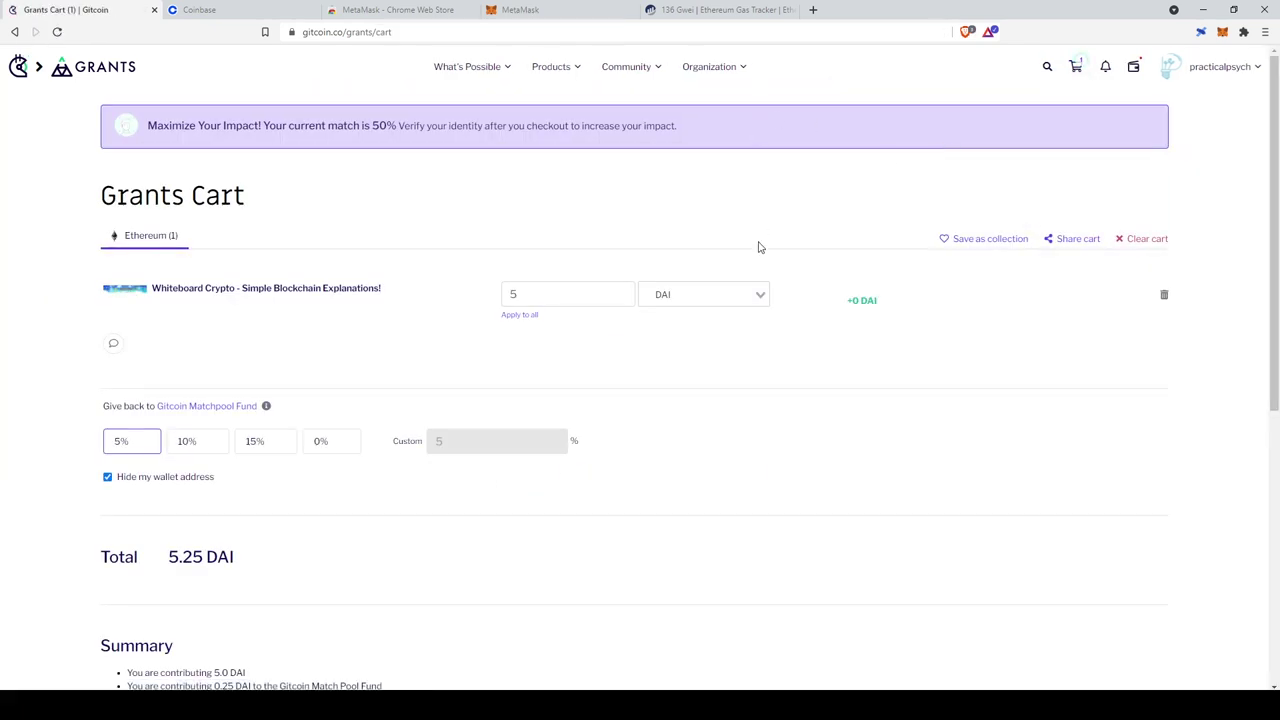
# - Switch the contribution token from DAI to ETH and set the amount to 0.005
pyautogui.click(673, 300)
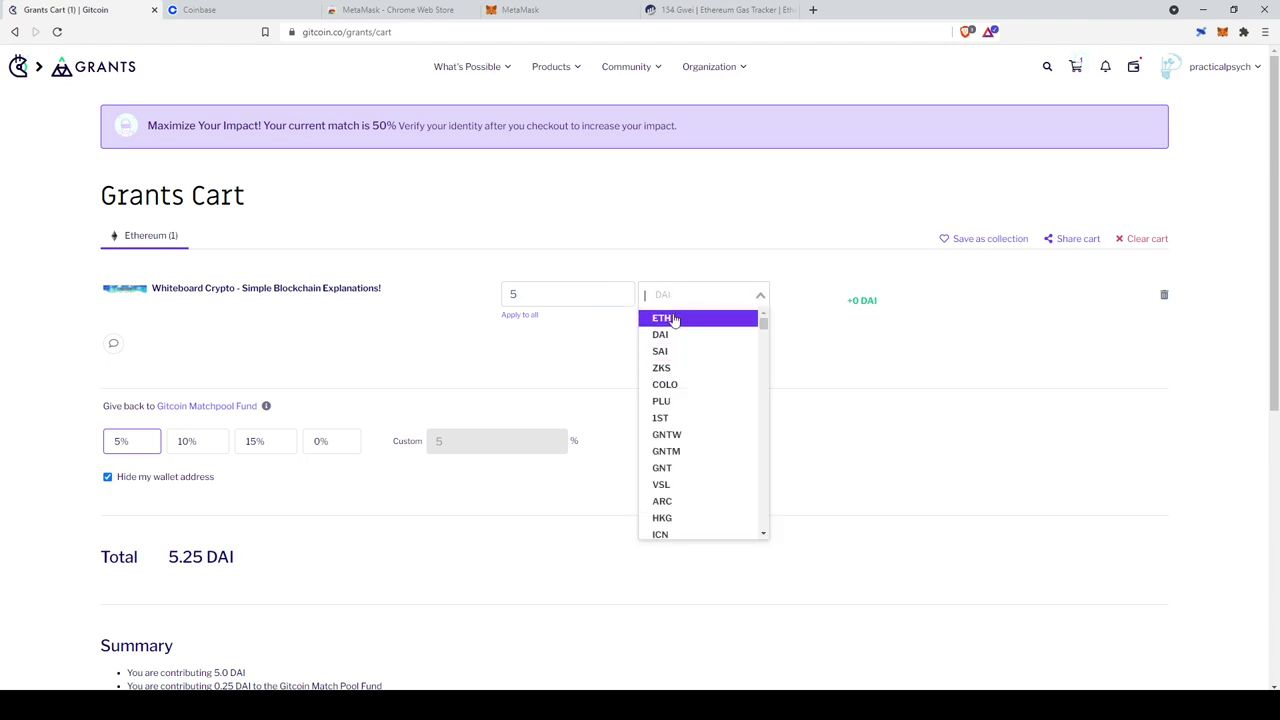
pyautogui.click(662, 318)
pyautogui.moveTo(524, 296); pyautogui.dragTo(504, 298)
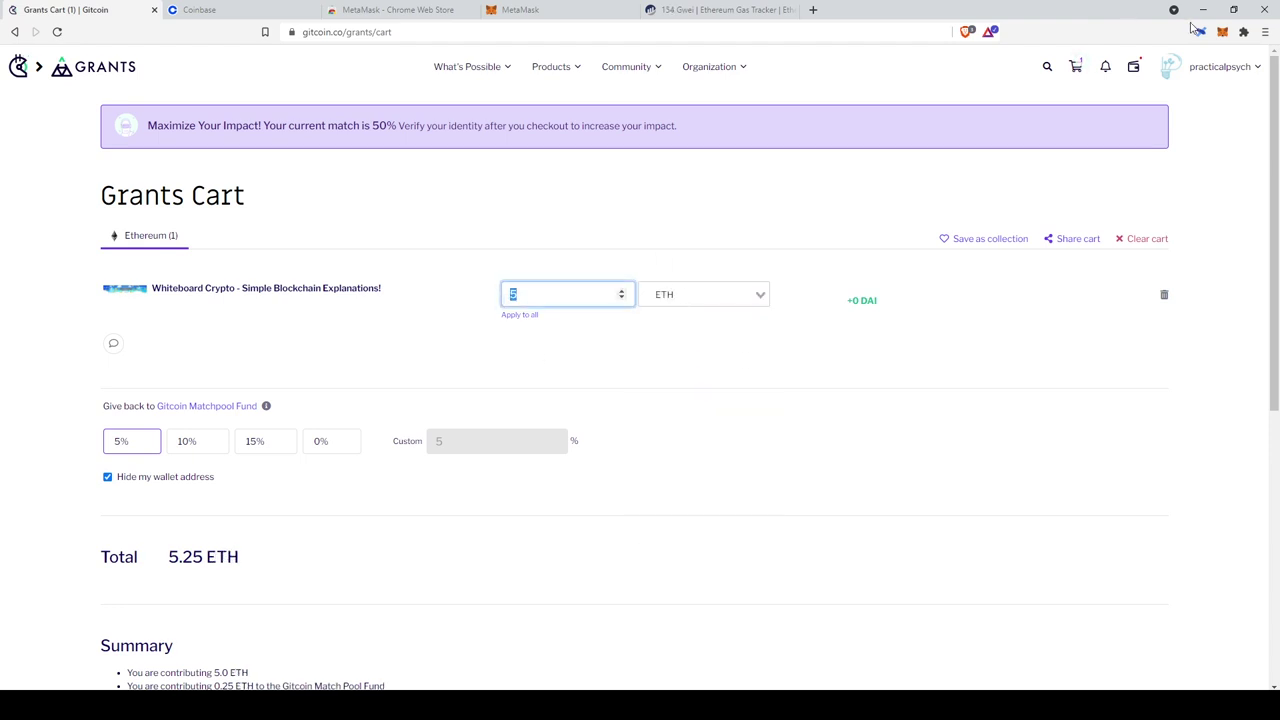
pyautogui.click(1222, 32)
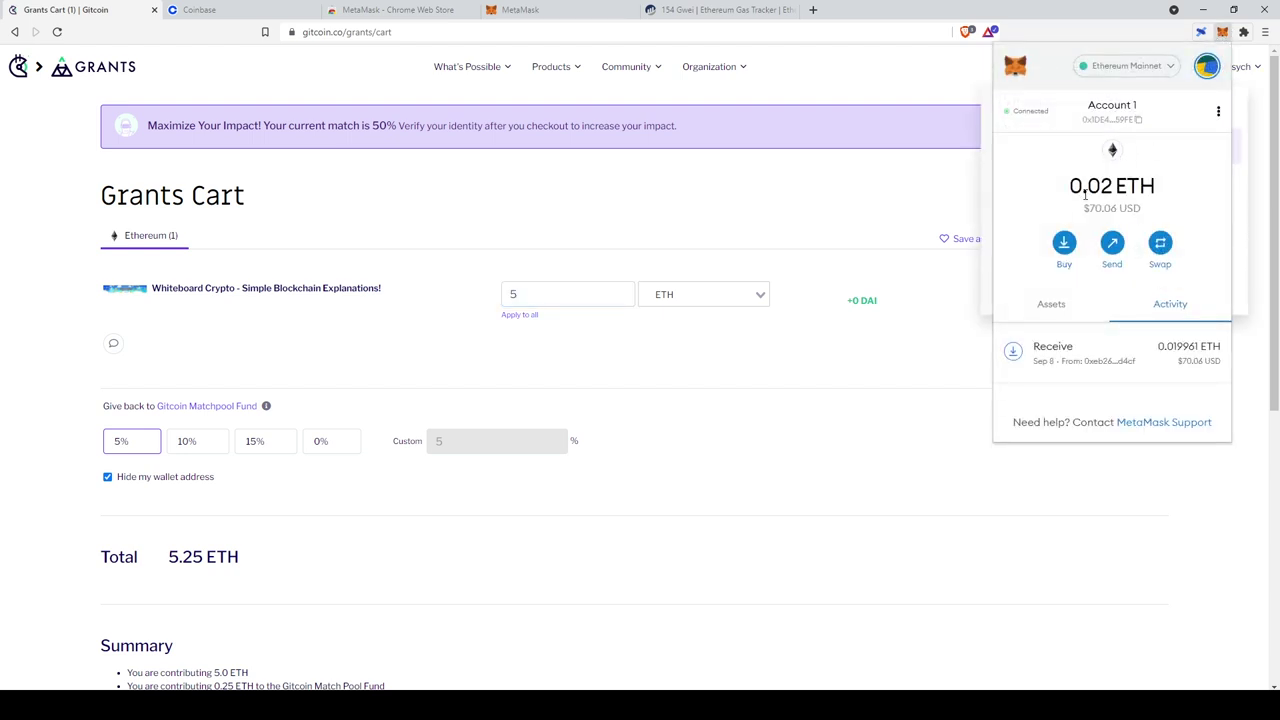
pyautogui.moveTo(563, 293); pyautogui.dragTo(473, 291)
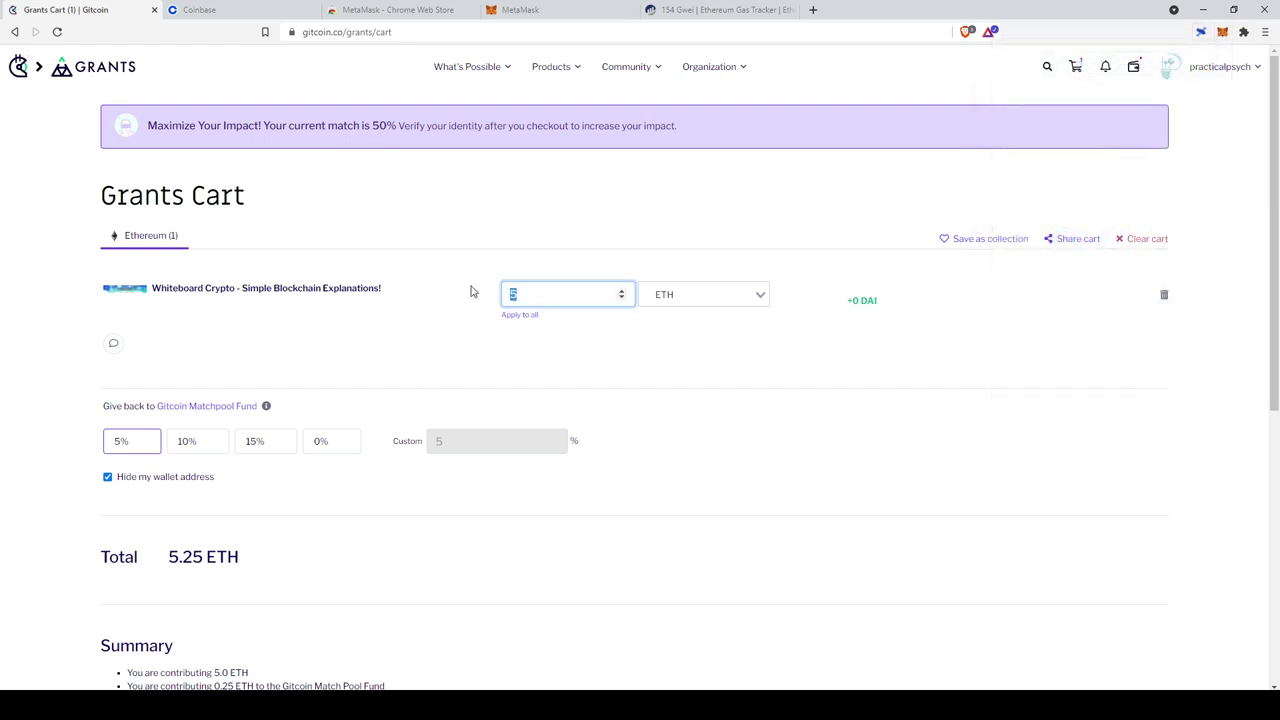
pyautogui.write('.005')
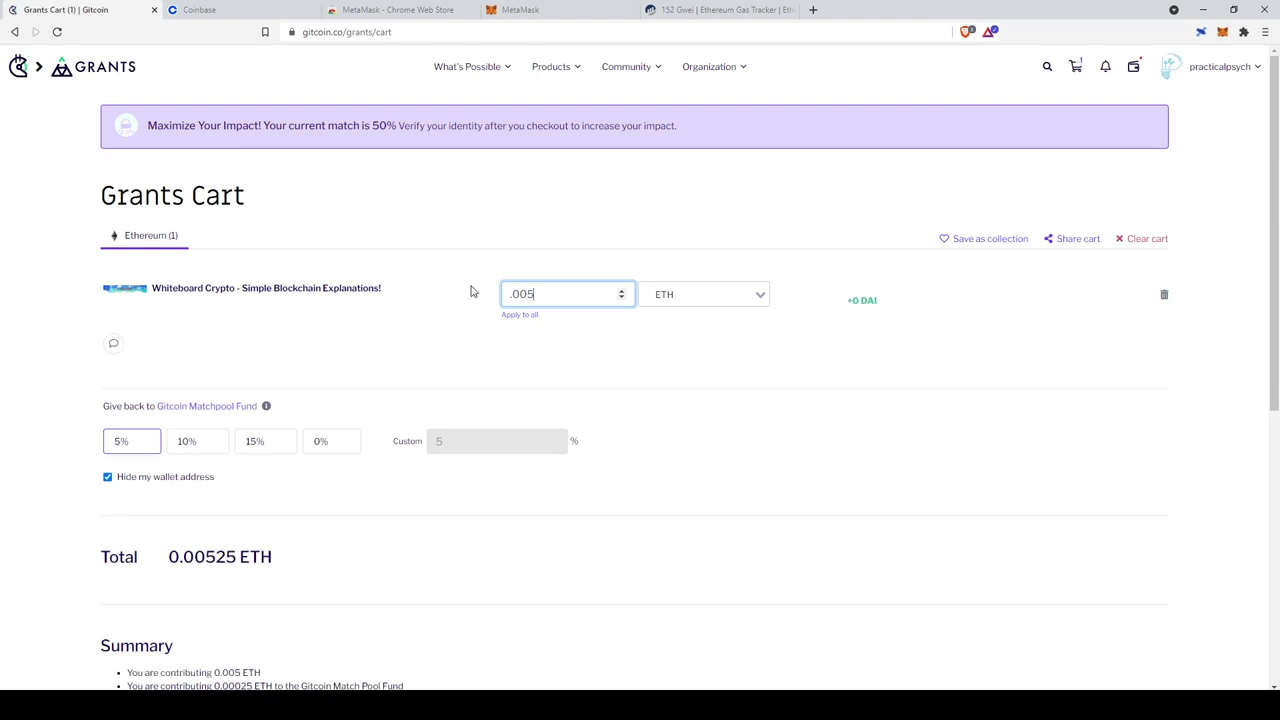
pyautogui.click(467, 272)
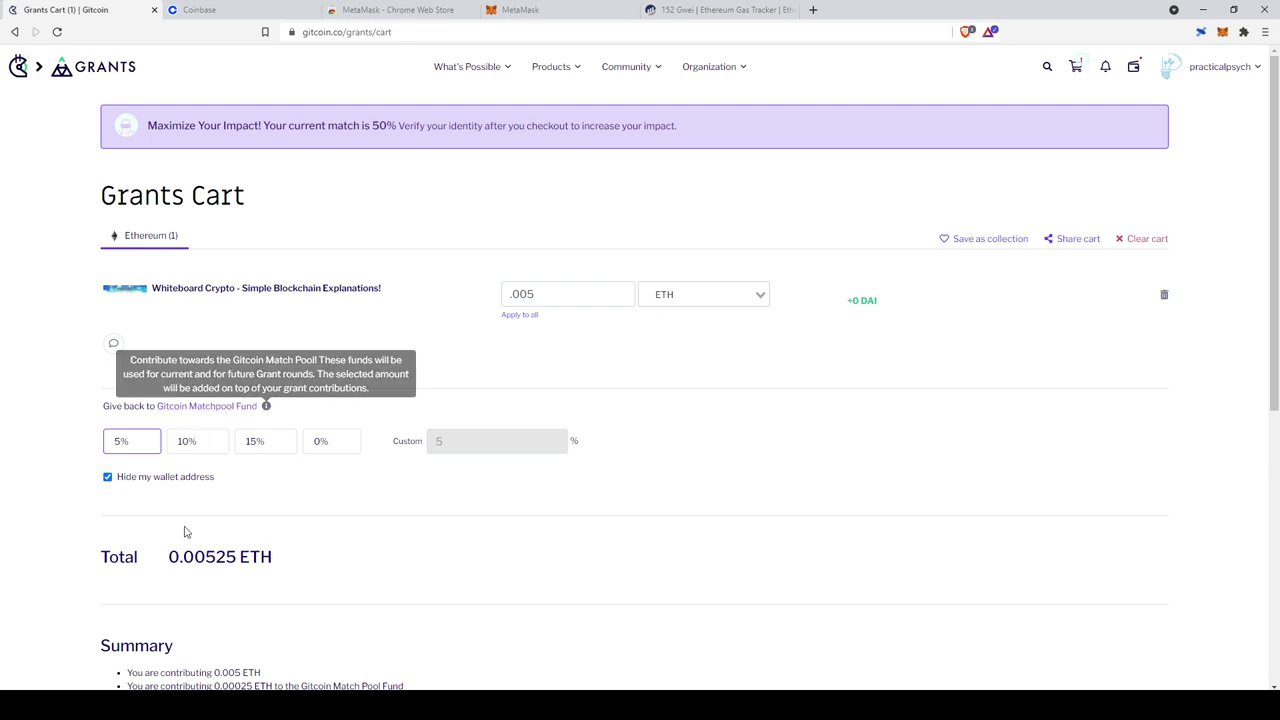
# - Hide the wallet address and choose 0% Matchpool give-back
pyautogui.click(108, 478)
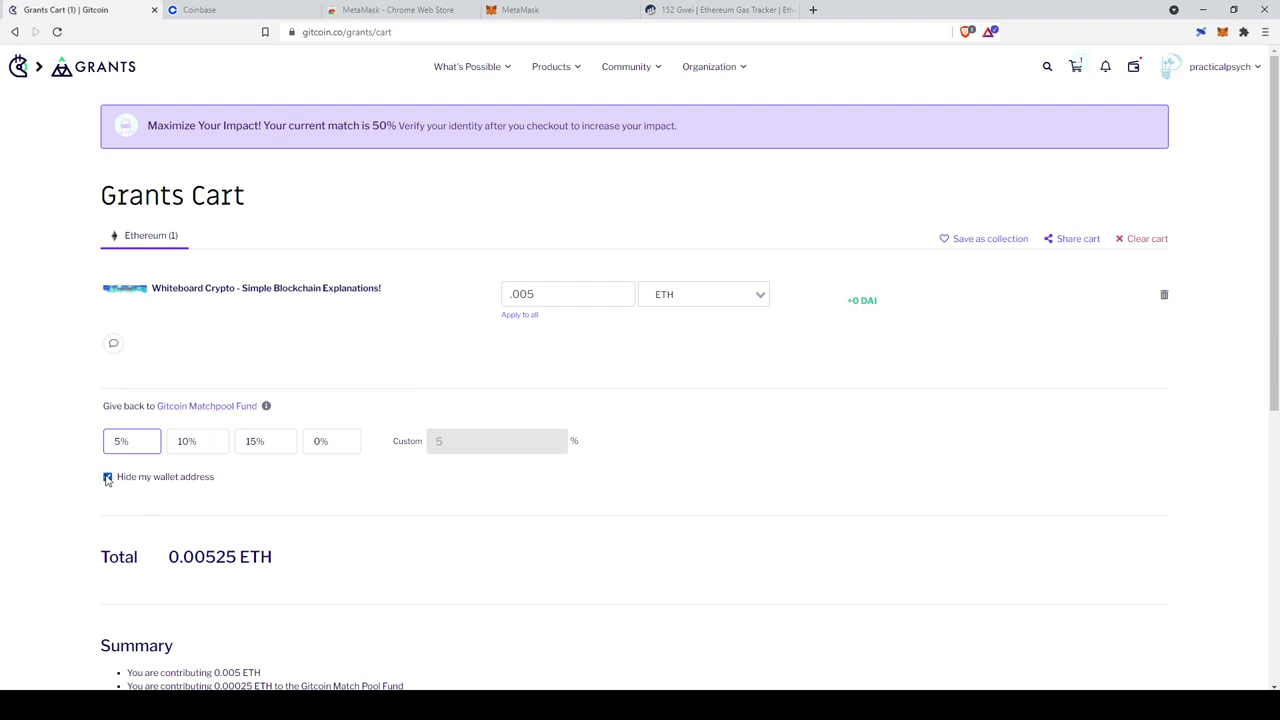
pyautogui.click(340, 443)
pyautogui.scroll(-2, 760, 455)
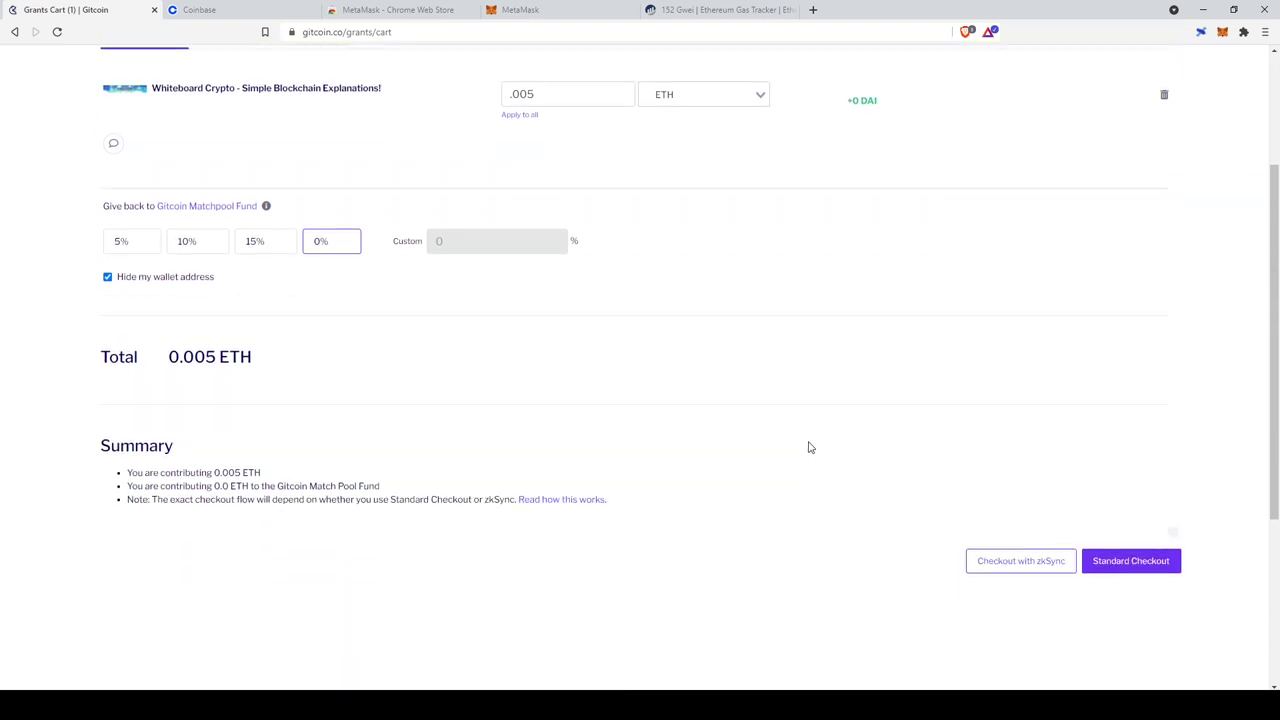
# - Check out with MetaMask and confirm the 0.005 ETH contribution after reviewing the gas fee
pyautogui.click(1155, 563)
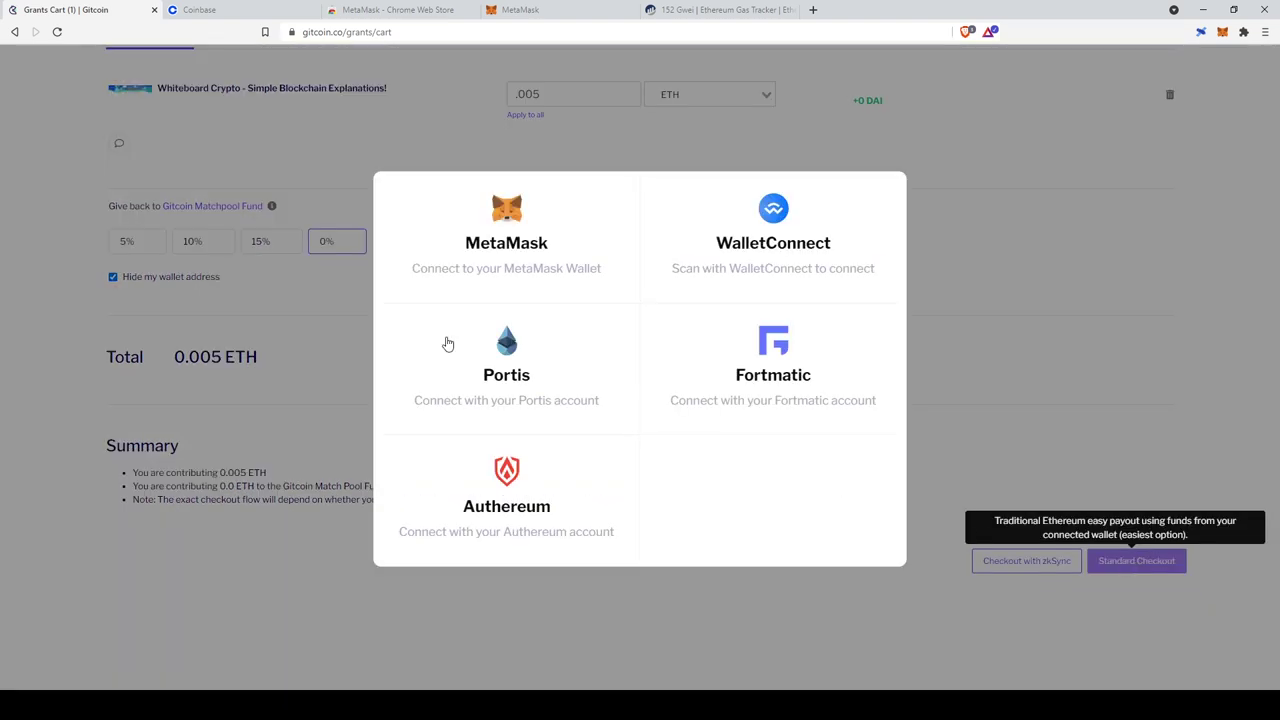
pyautogui.click(523, 270)
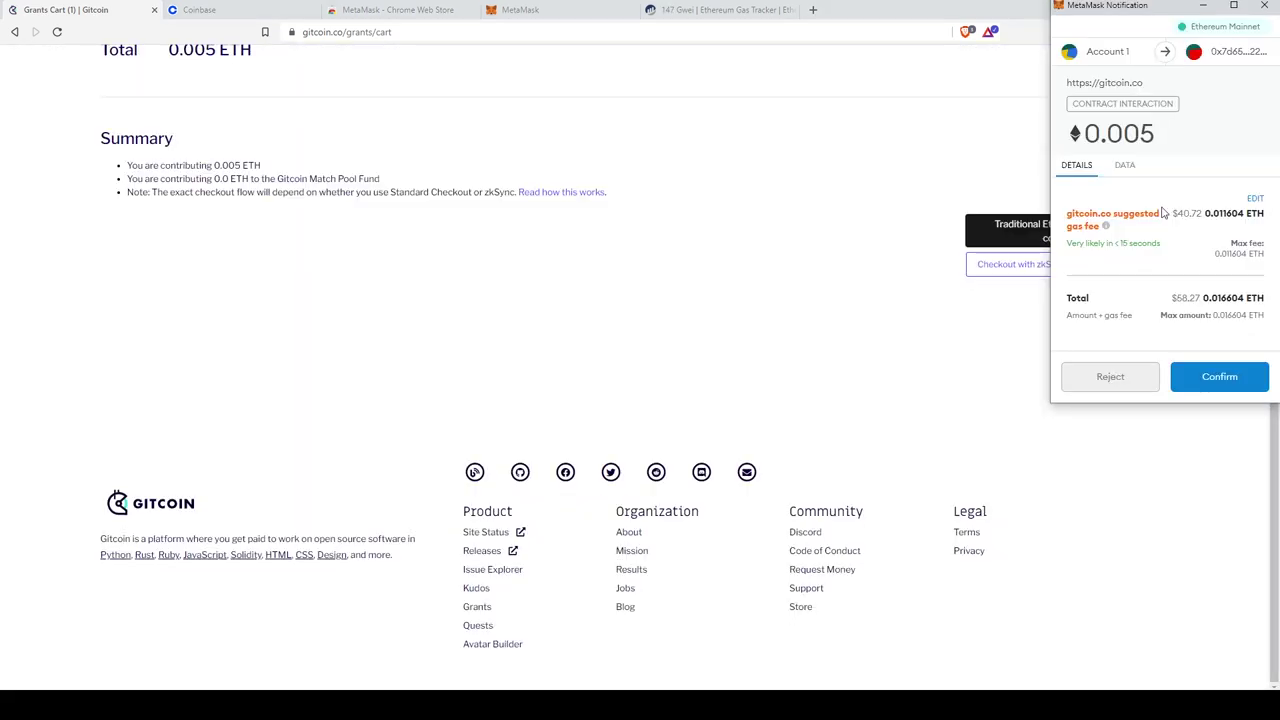
pyautogui.moveTo(1180, 212); pyautogui.dragTo(1201, 212)
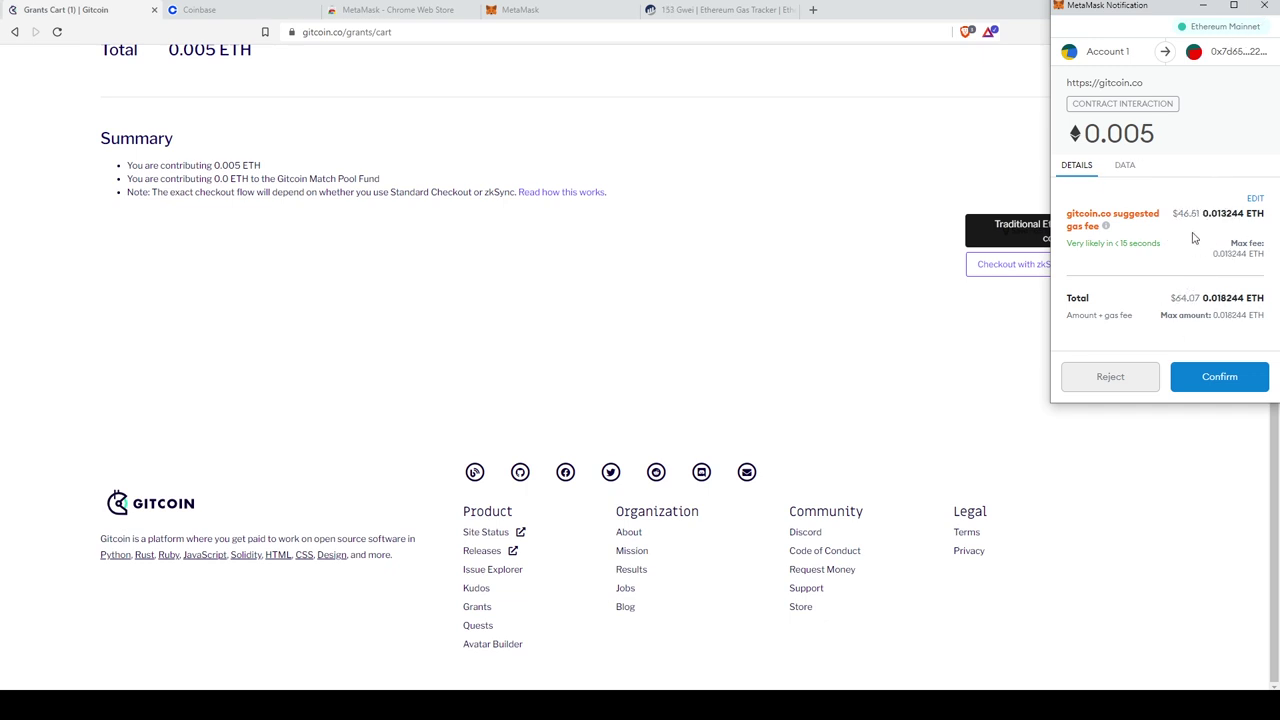
pyautogui.click(1221, 384)
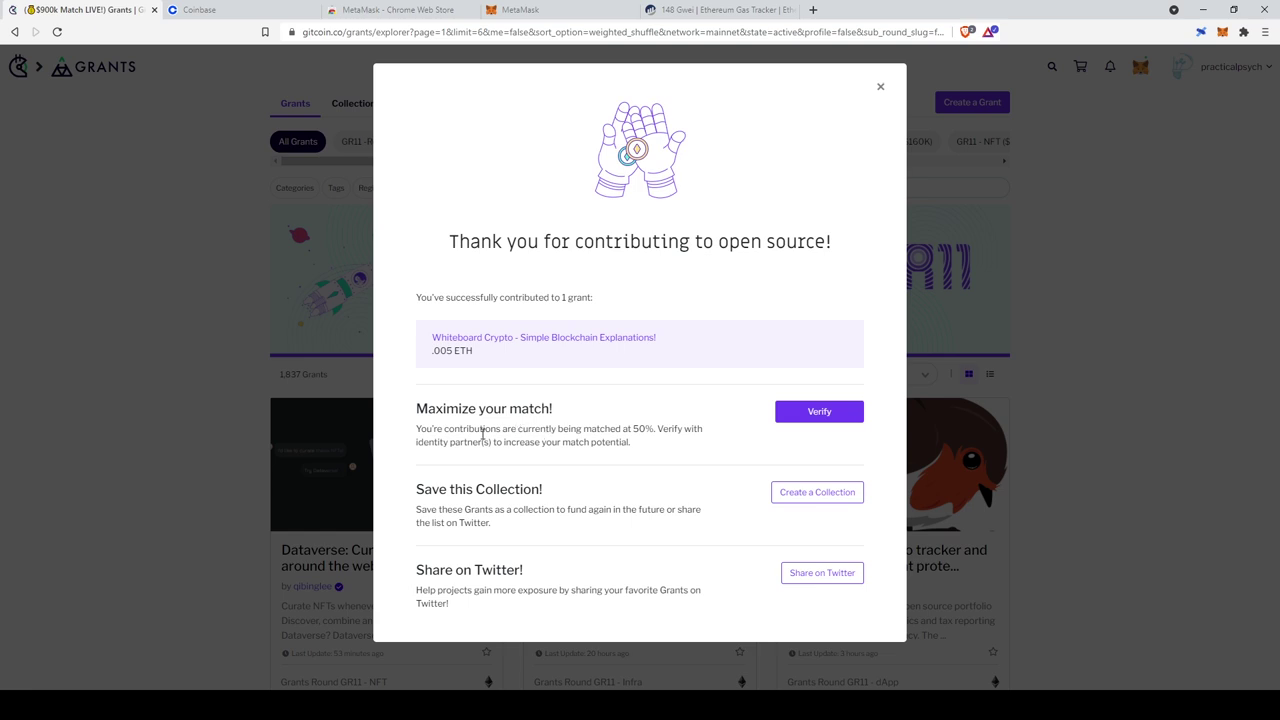
# - Open Trust Verification from the thank-you message to raise the grant's matching
pyautogui.moveTo(448, 431); pyautogui.dragTo(653, 430)
pyautogui.click(676, 430)
pyautogui.click(818, 412)
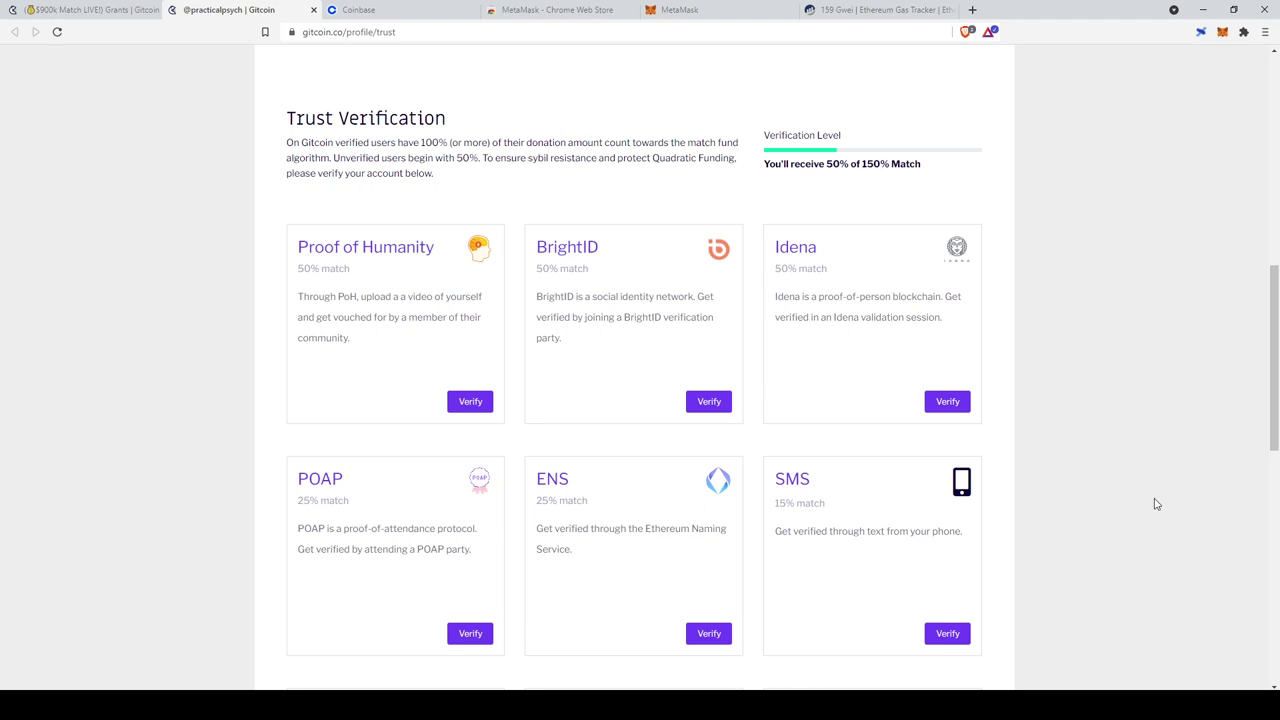
pyautogui.scroll(1, 1118, 384)
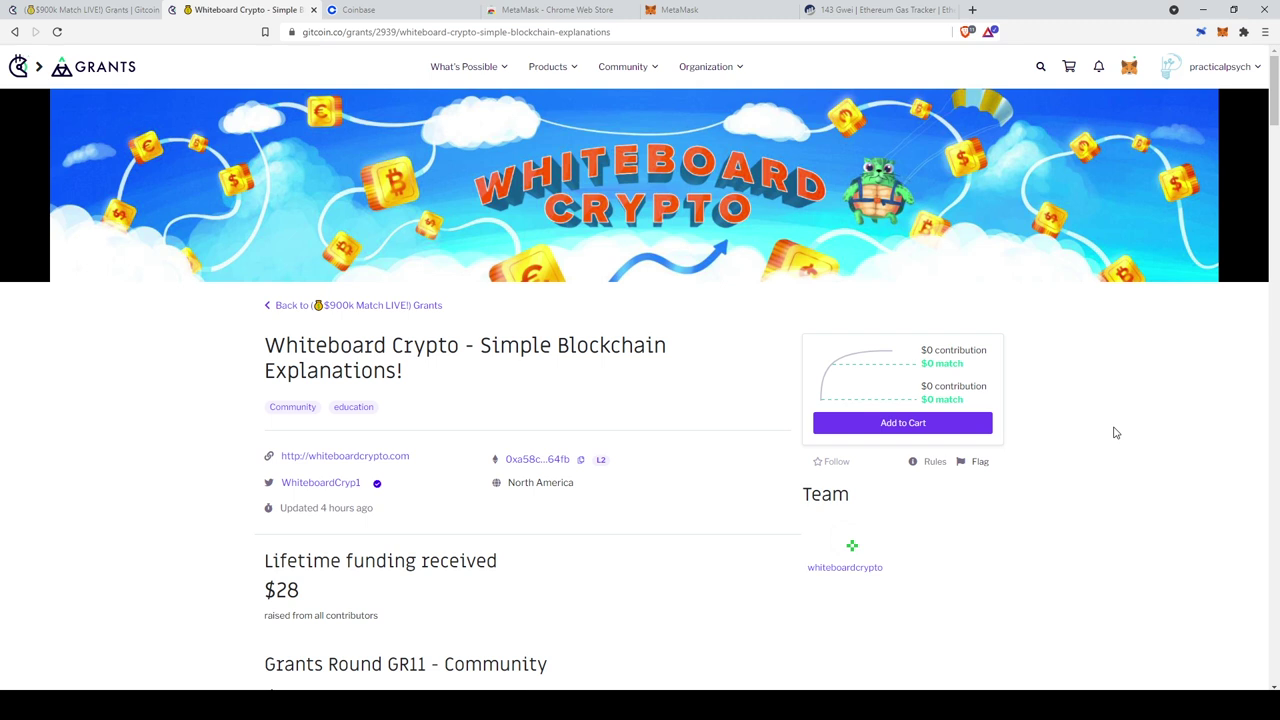